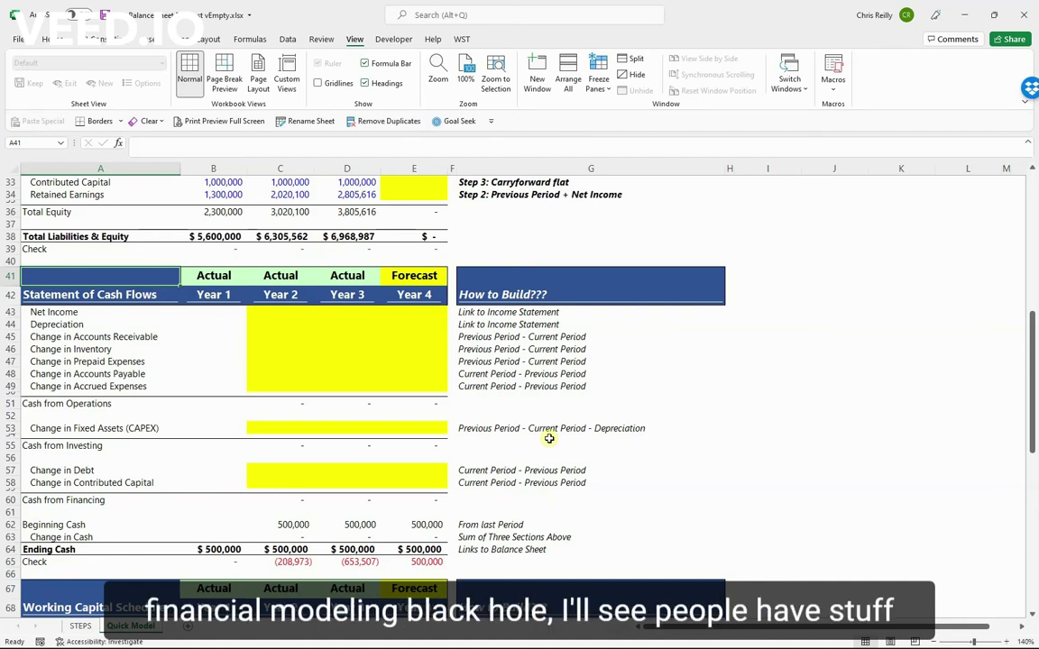
Examine the blank Statement of Cash Flows cells, their build instructions, and the Ending Cash row against the balance sheet's Cash row
left_click_drag(280, 335, 396, 405)
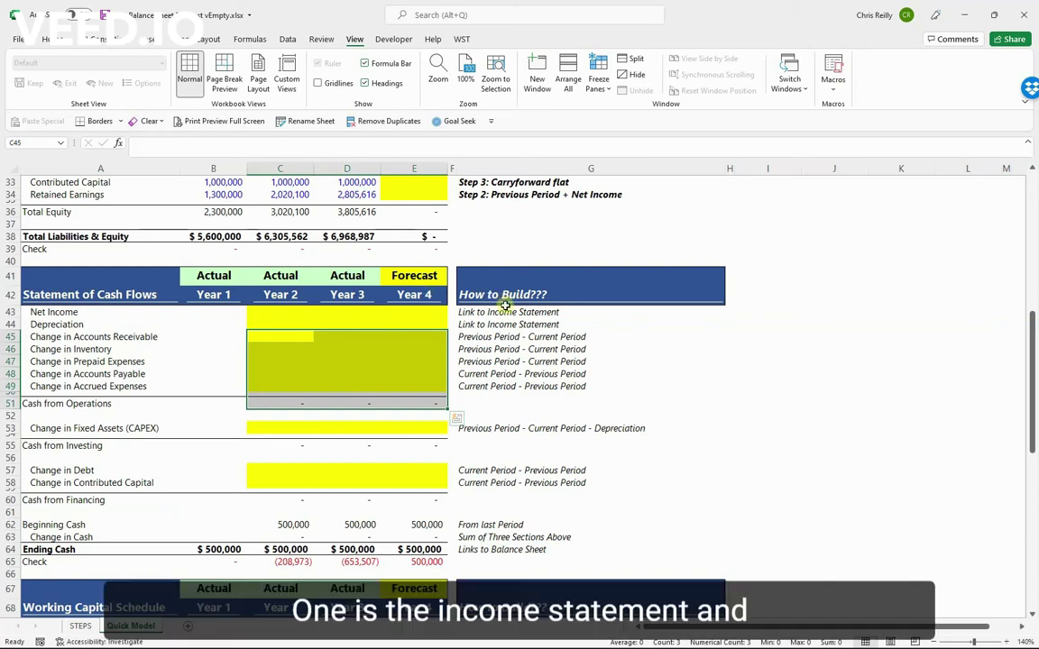
left_click_drag(503, 312, 499, 387)
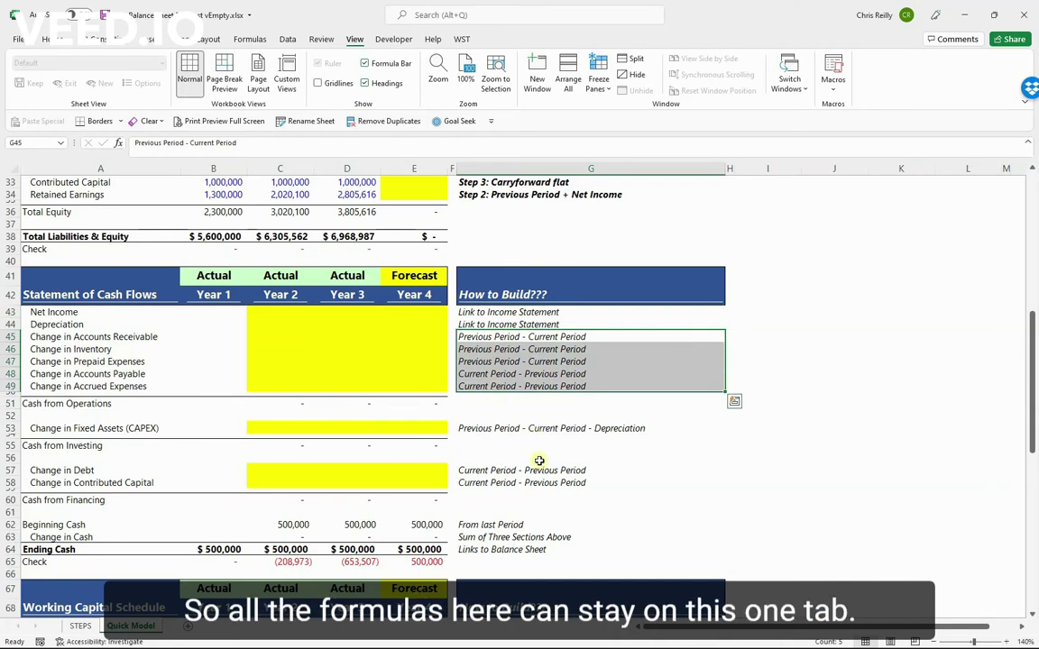
left_click(8, 547)
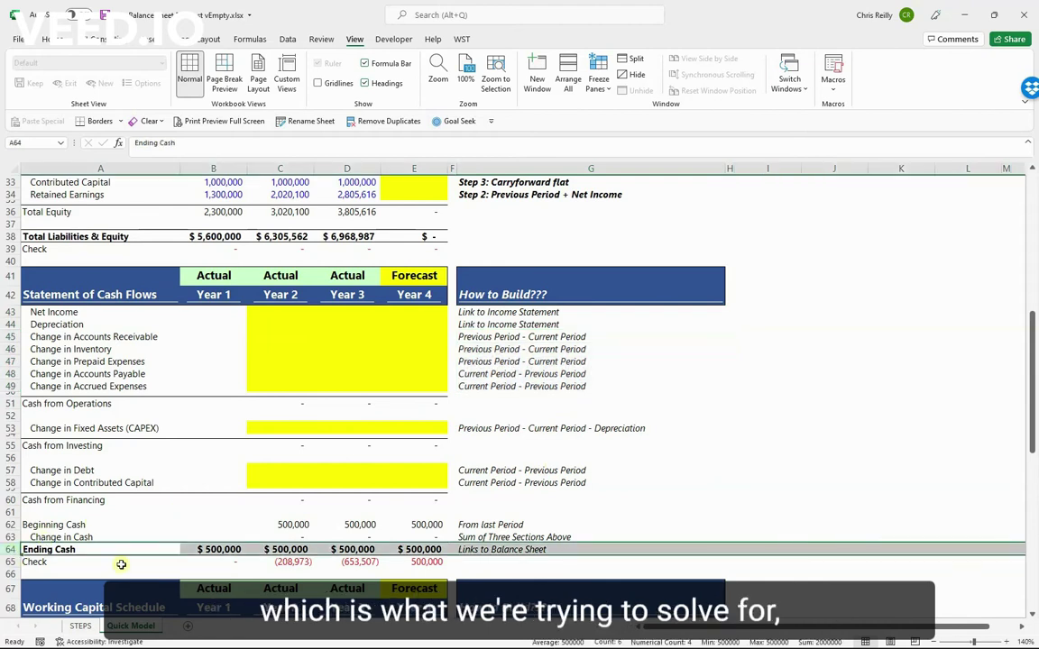
scroll(280, 522, "up", 7)
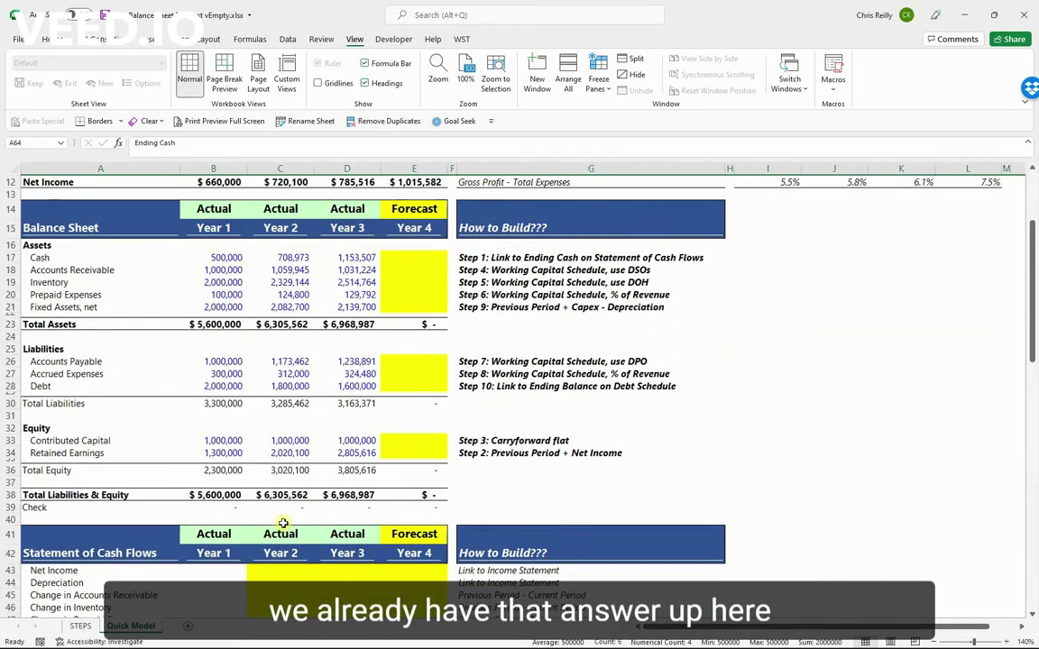
scroll(282, 523, "up", 2)
left_click(11, 324)
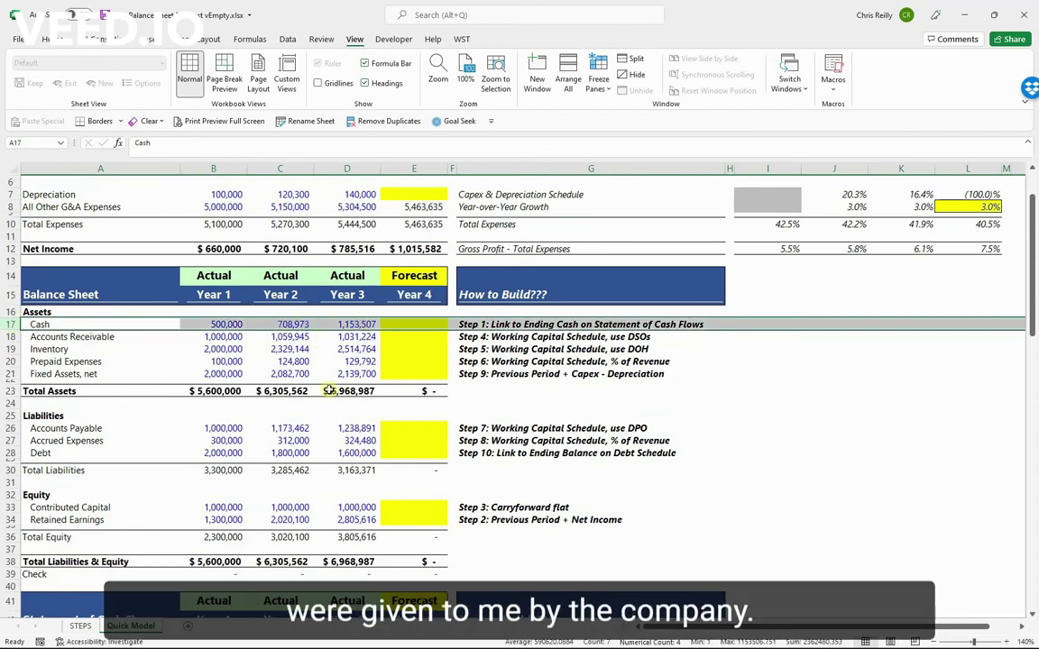
scroll(328, 390, "down", 9)
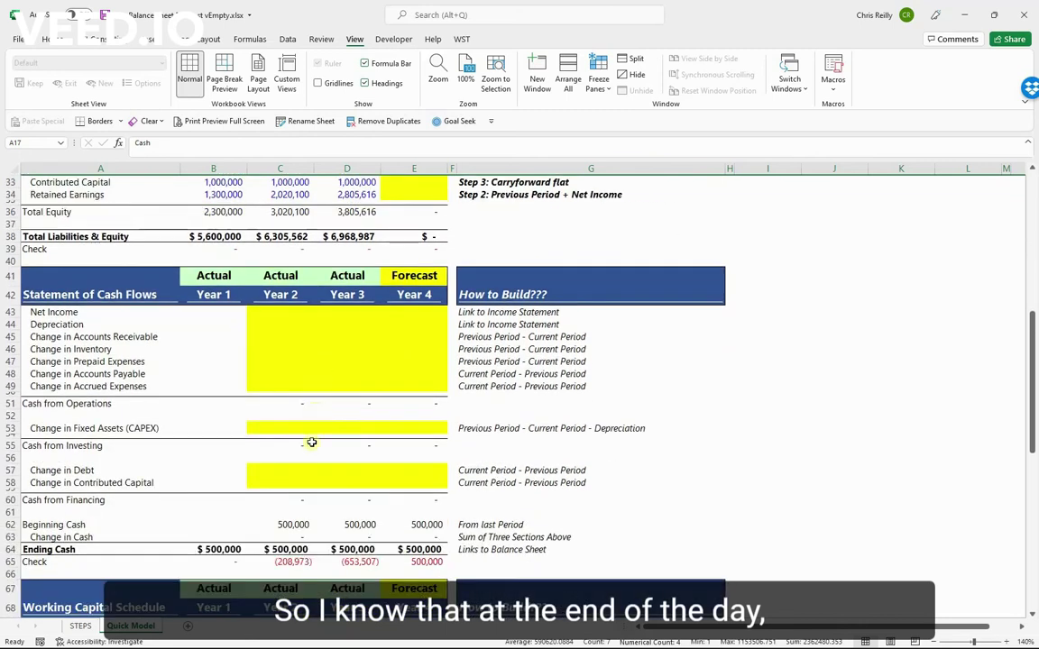
left_click(287, 549)
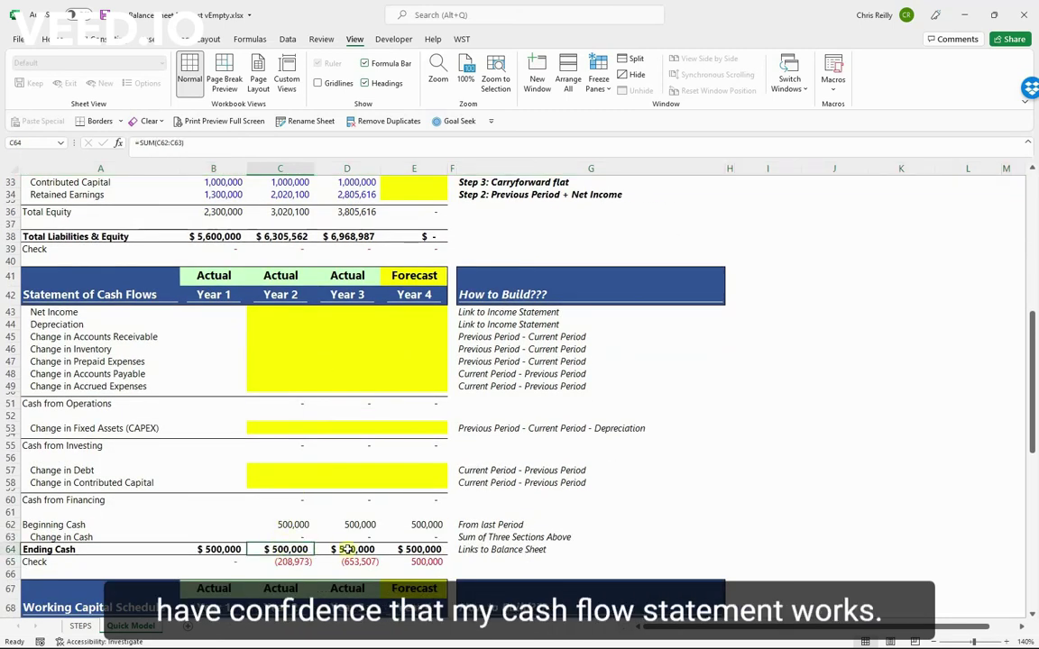
left_click_drag(404, 275, 415, 502)
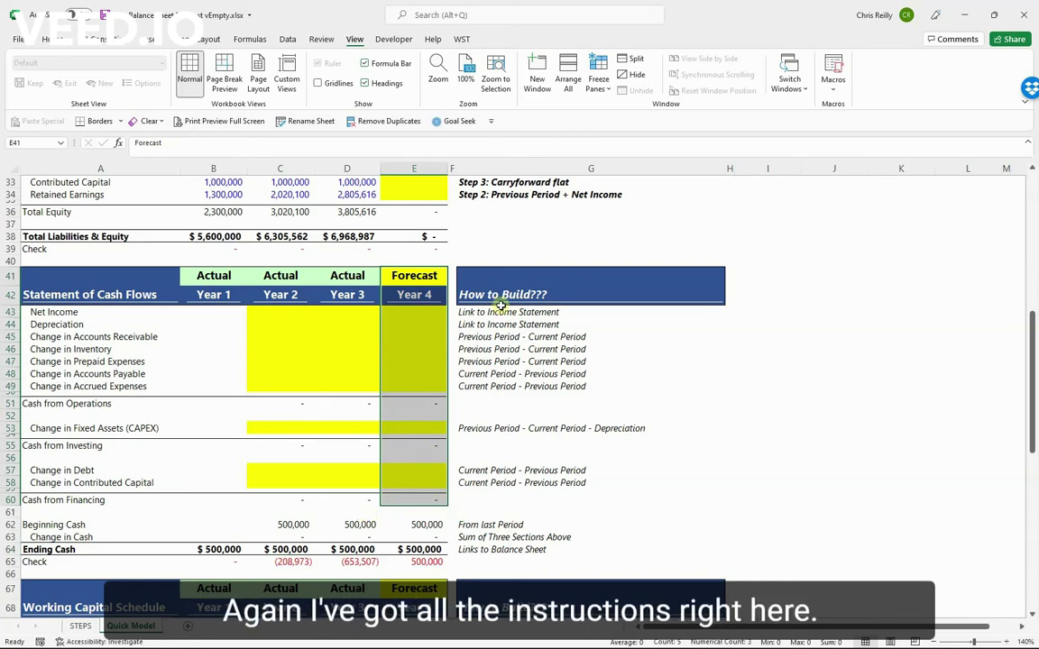
left_click_drag(486, 294, 507, 489)
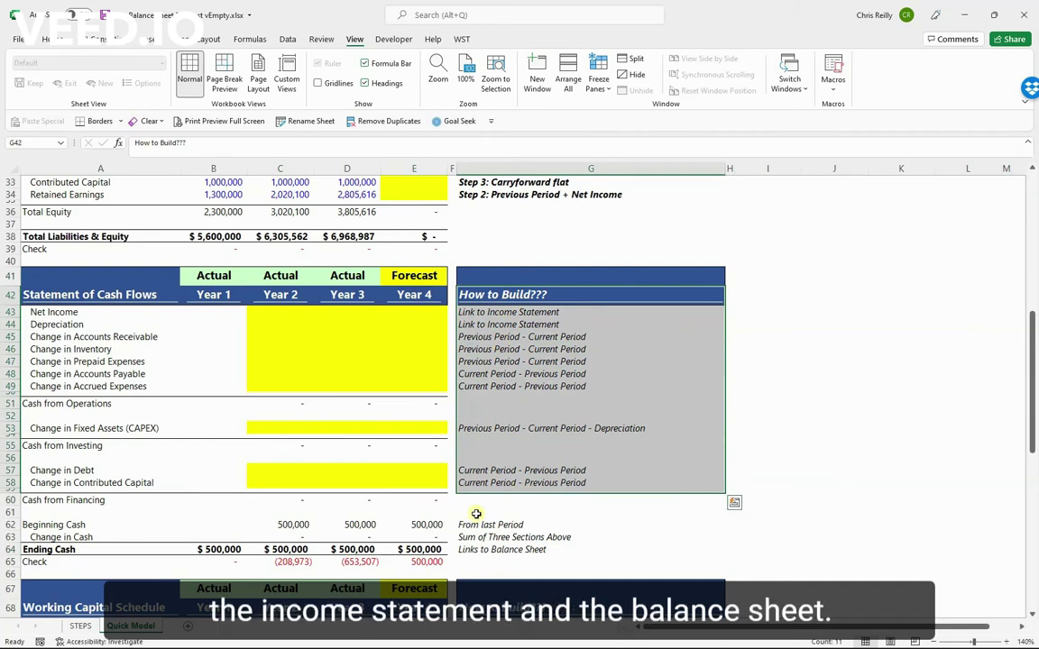
Link Year 2 Net Income on the Statement of Cash Flows to Year 2 Net Income on the income statement
left_click(266, 315)
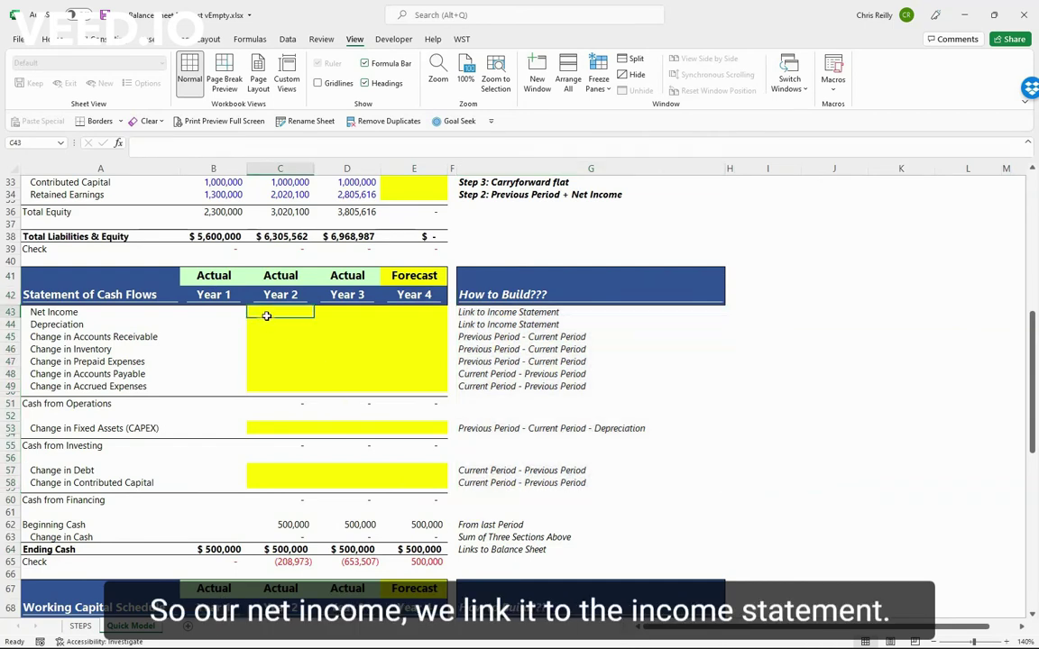
type("=")
scroll(301, 367, "up", 11)
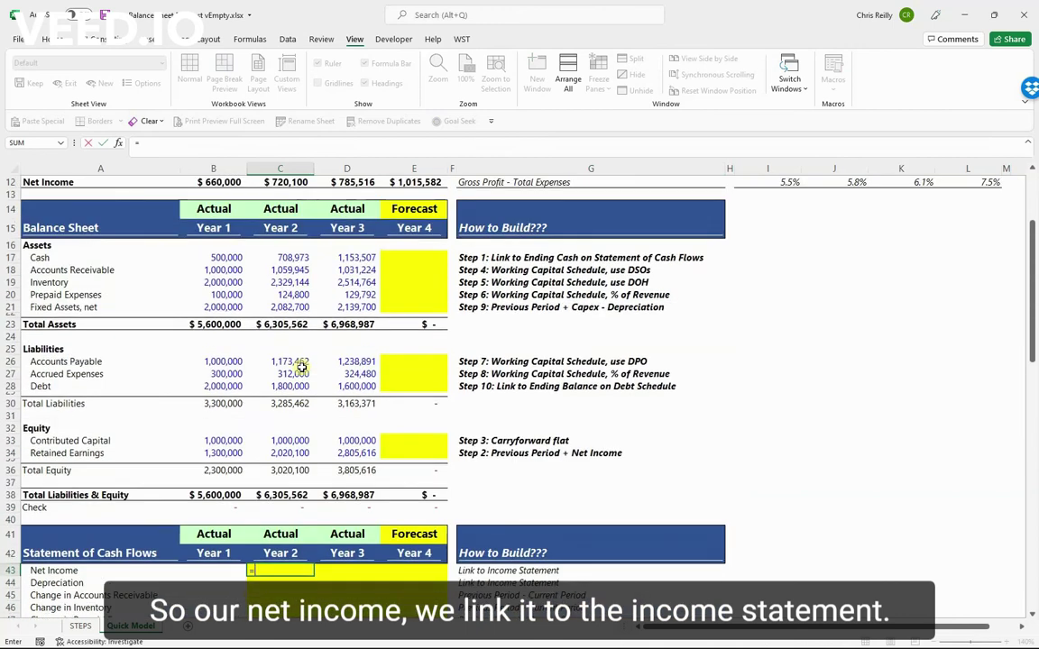
left_click(291, 325)
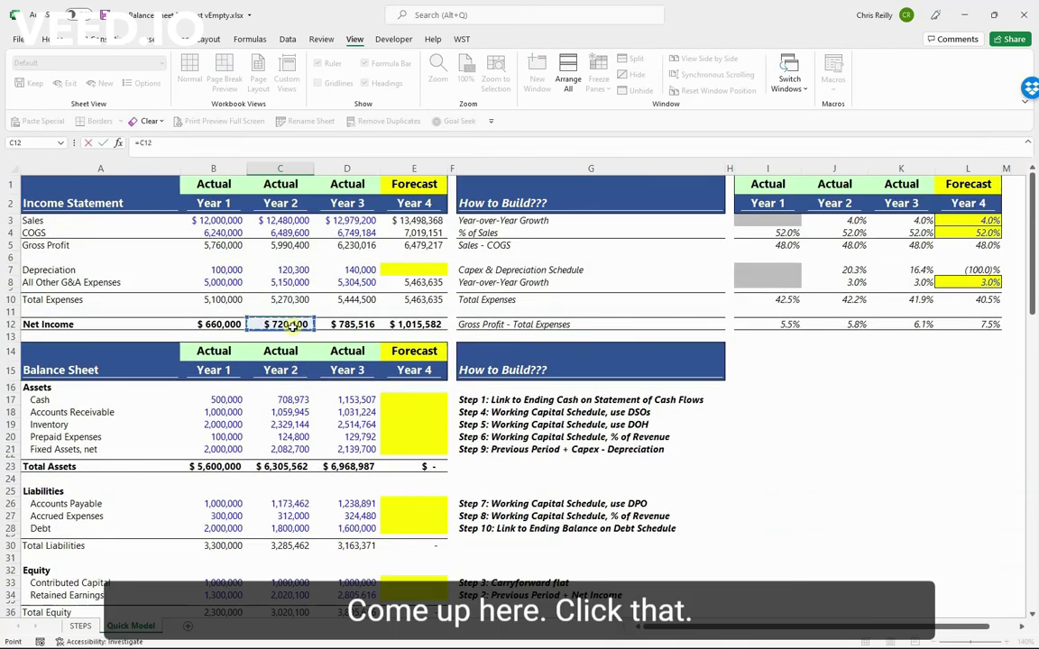
key("Return")
Link Year 2 Depreciation on the Statement of Cash Flows to Year 2 Depreciation on the income statement
scroll(249, 392, "down", 6)
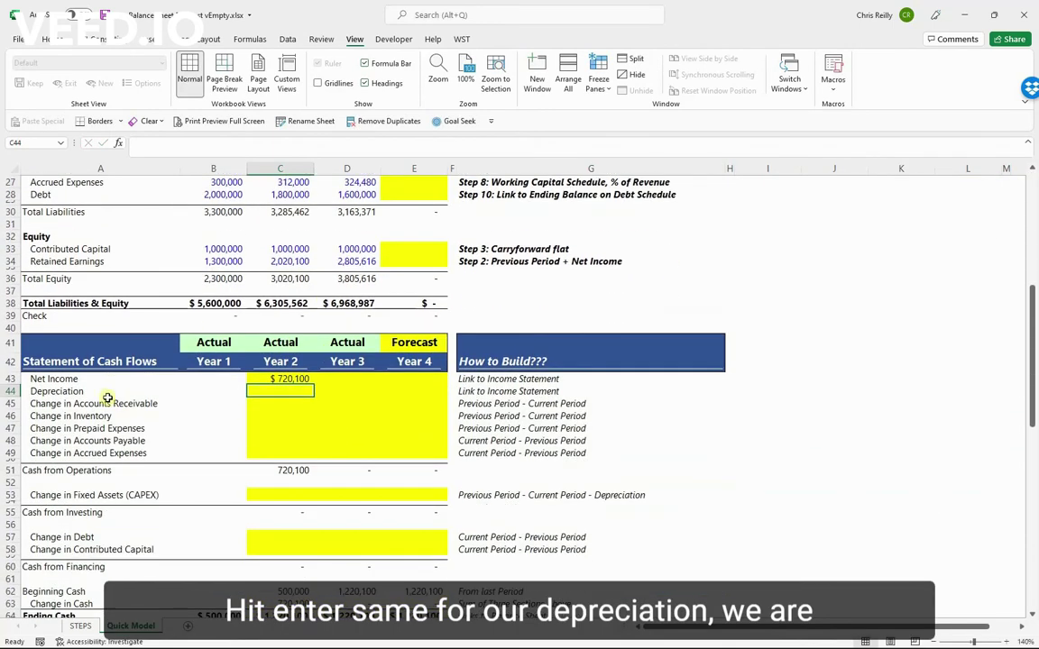
left_click(501, 394)
left_click(283, 388)
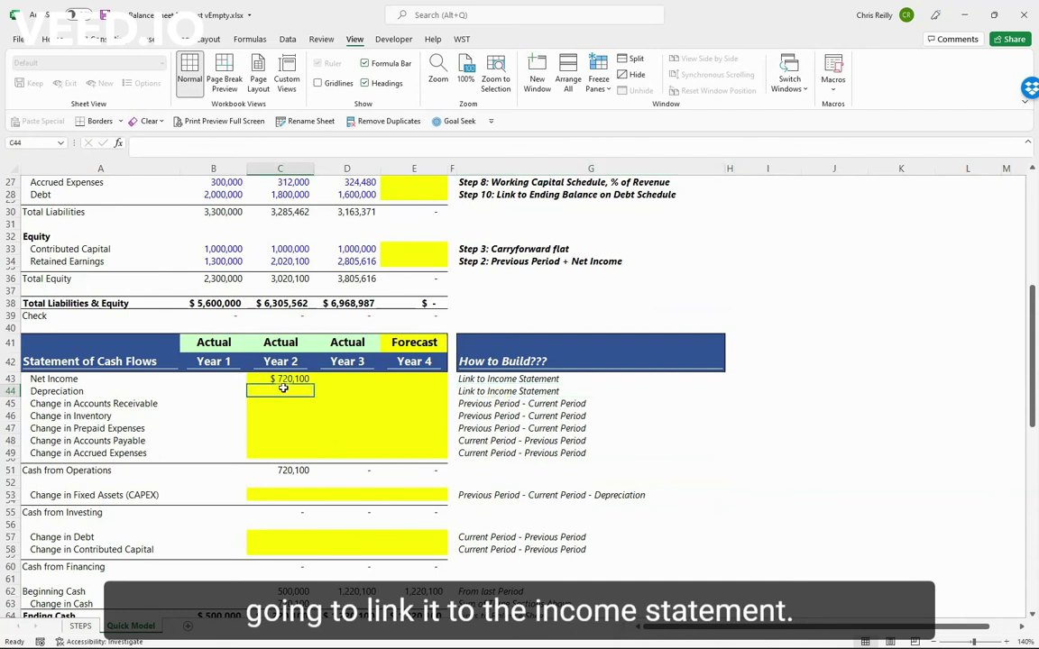
type("=")
scroll(289, 392, "up", 9)
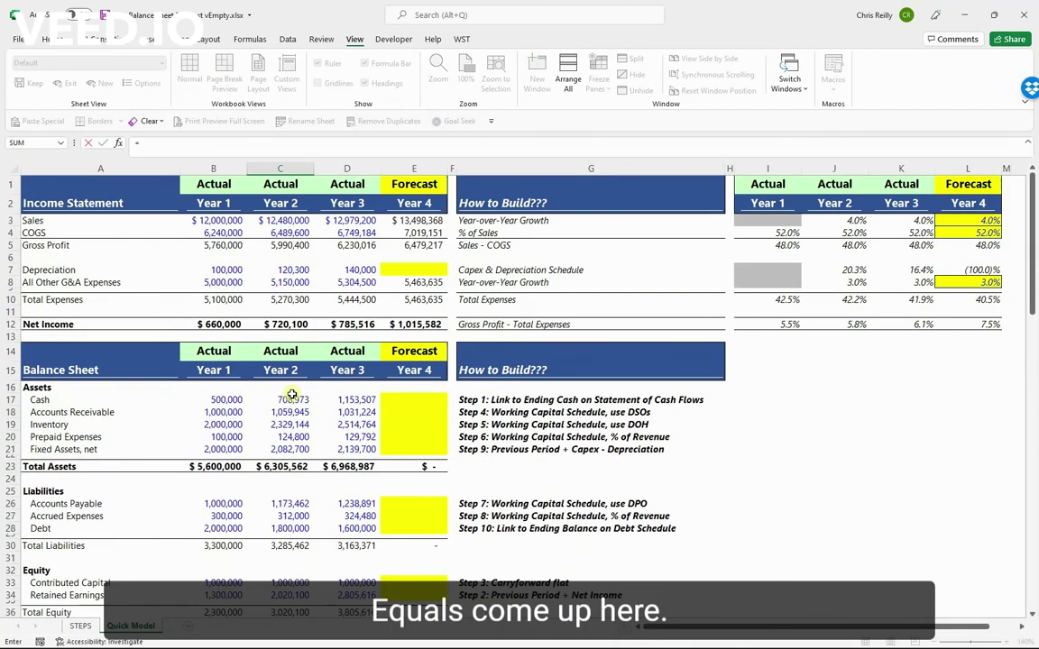
left_click(298, 270)
key("Return")
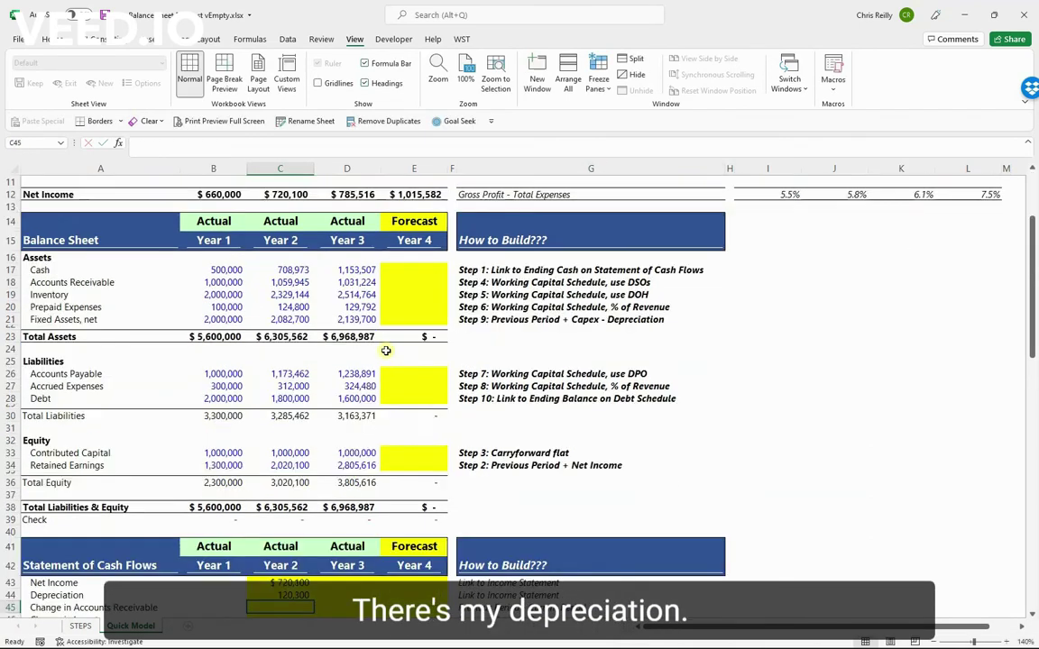
Calculate the Year 2 Change in Accounts Receivable as the Year 1 balance minus the Year 2 balance, =B18-C18
scroll(391, 357, "down", 5)
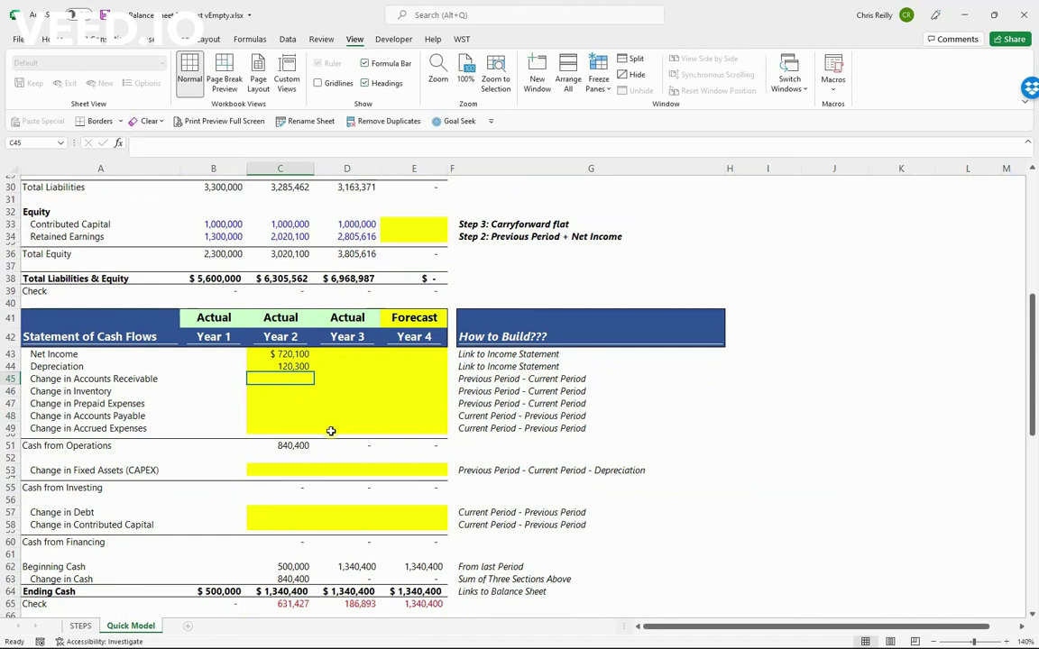
left_click(494, 380)
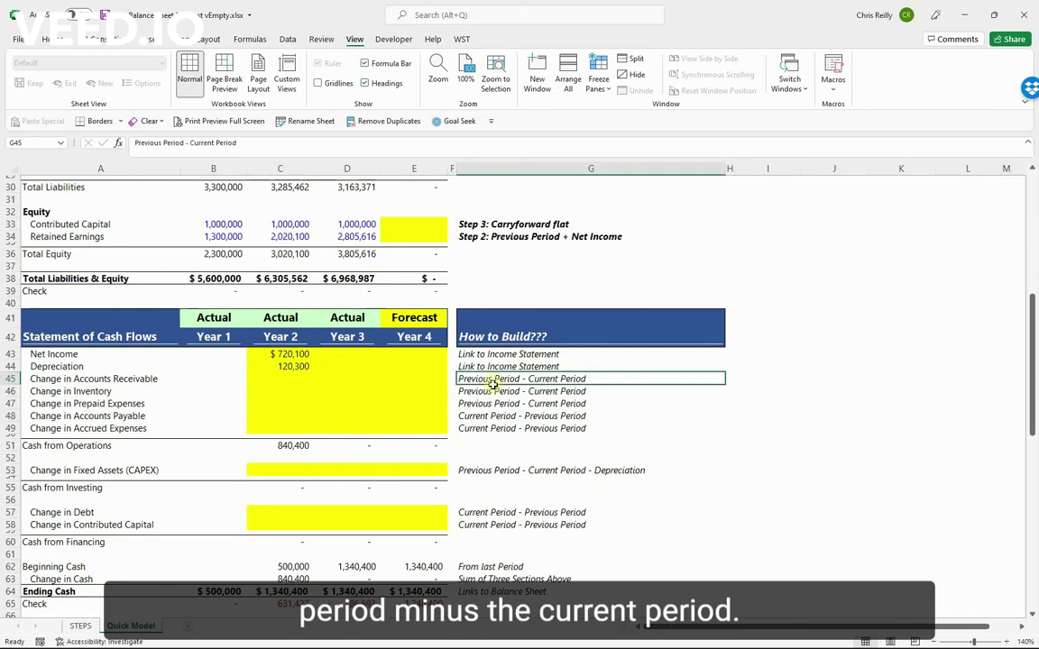
left_click(508, 416)
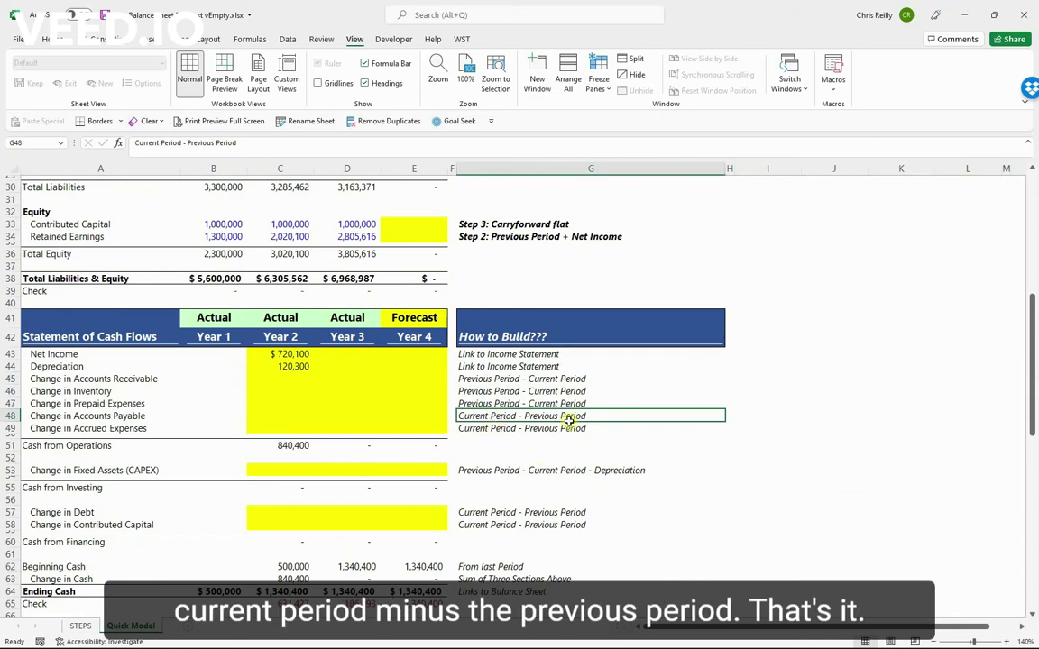
left_click(286, 378)
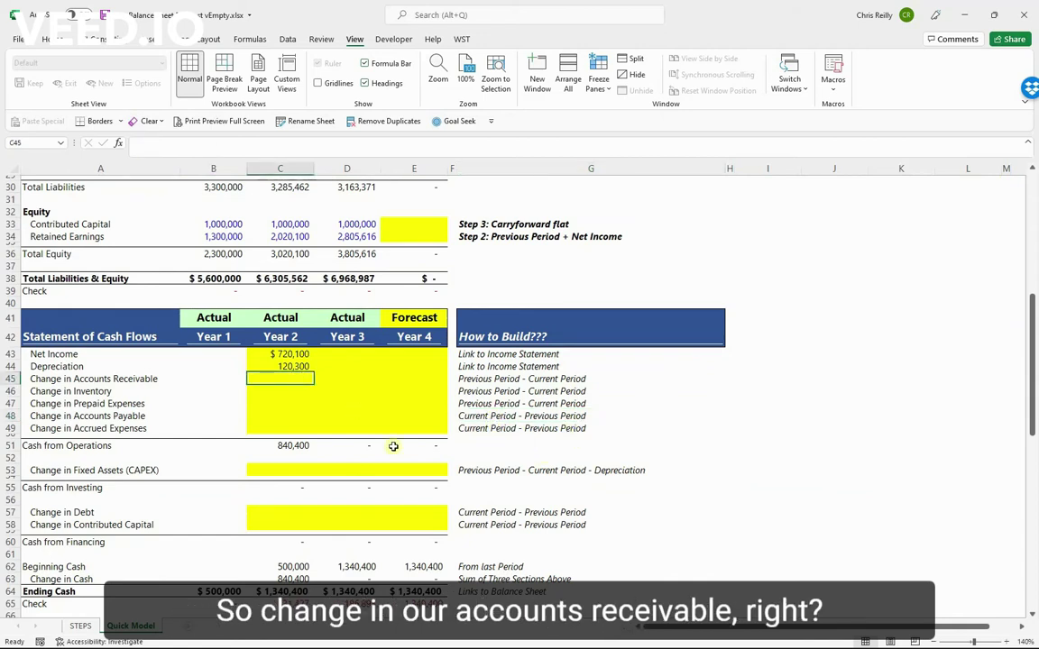
type("=")
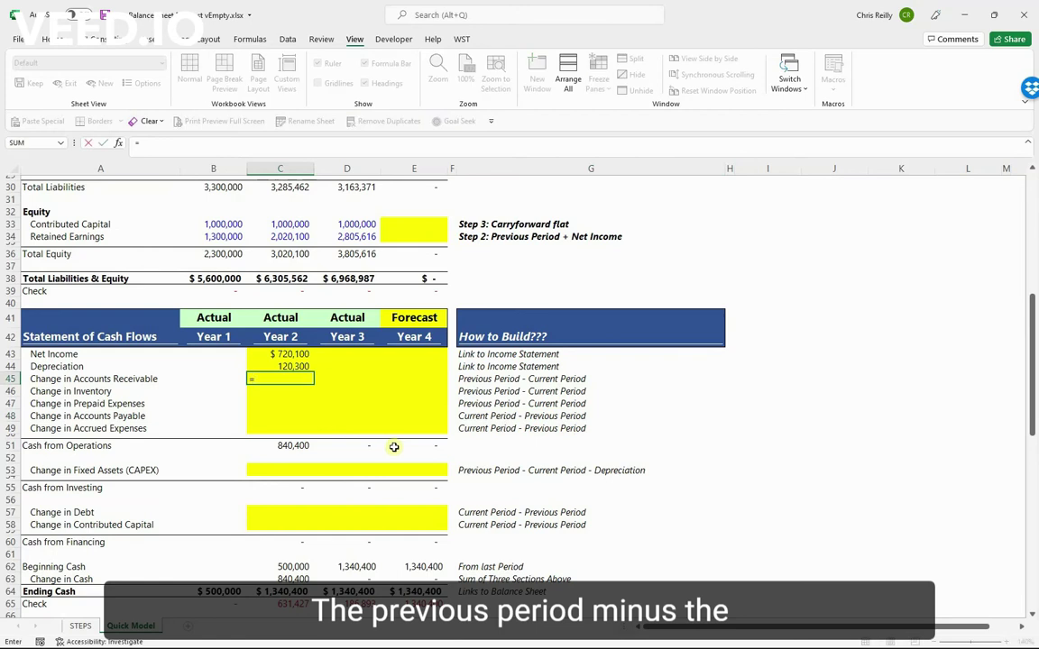
scroll(394, 446, "up", 5)
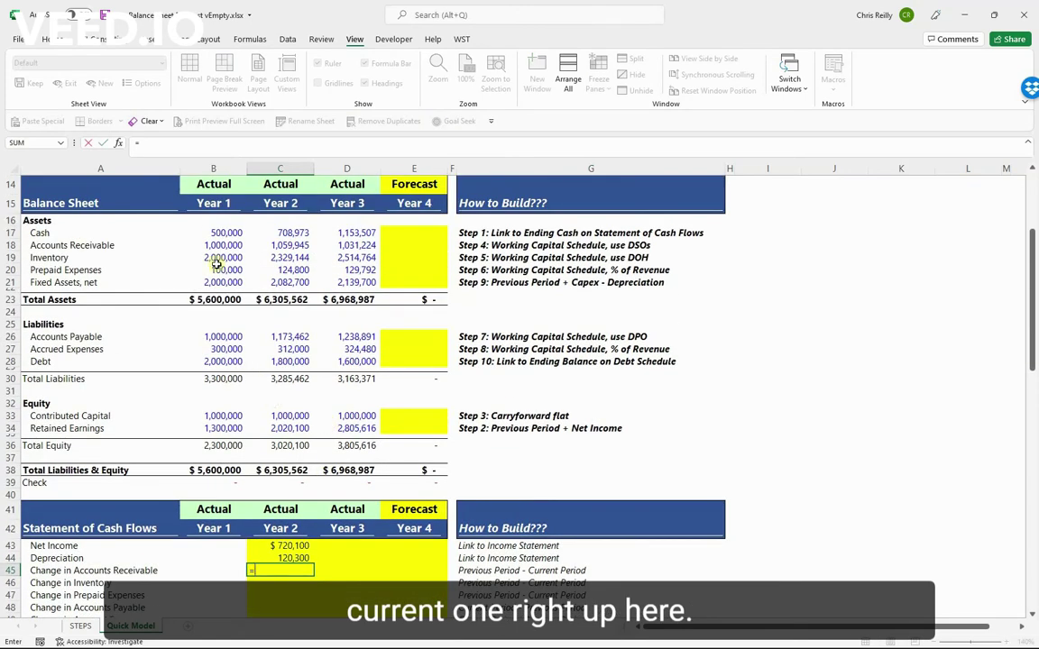
left_click(217, 245)
type("-")
left_click(278, 245)
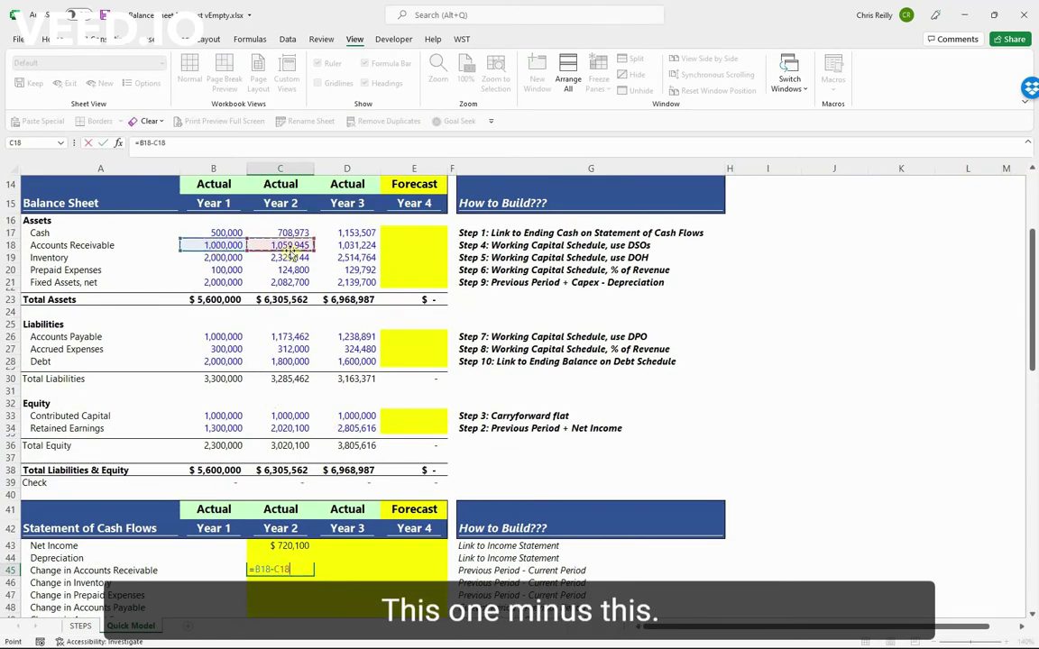
key("Return")
Calculate the Year 2 Change in Inventory as =B19-C19 and fill the formula down to Change in Prepaid Expenses
scroll(358, 300, "down", 1)
scroll(359, 300, "down", 2)
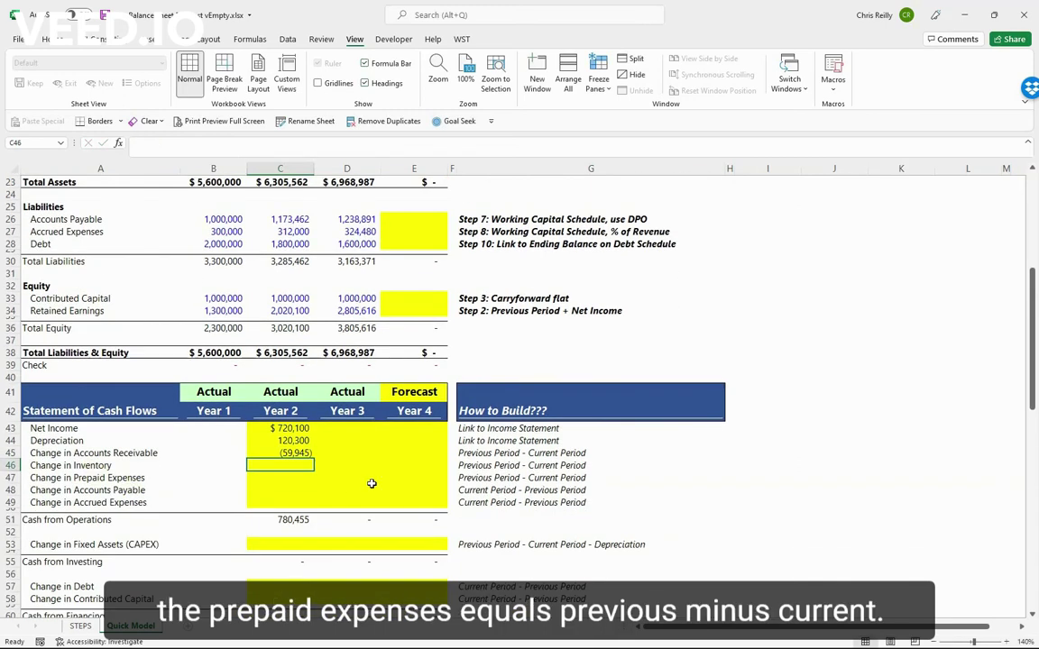
type("=")
scroll(374, 481, "up", 5)
left_click(226, 326)
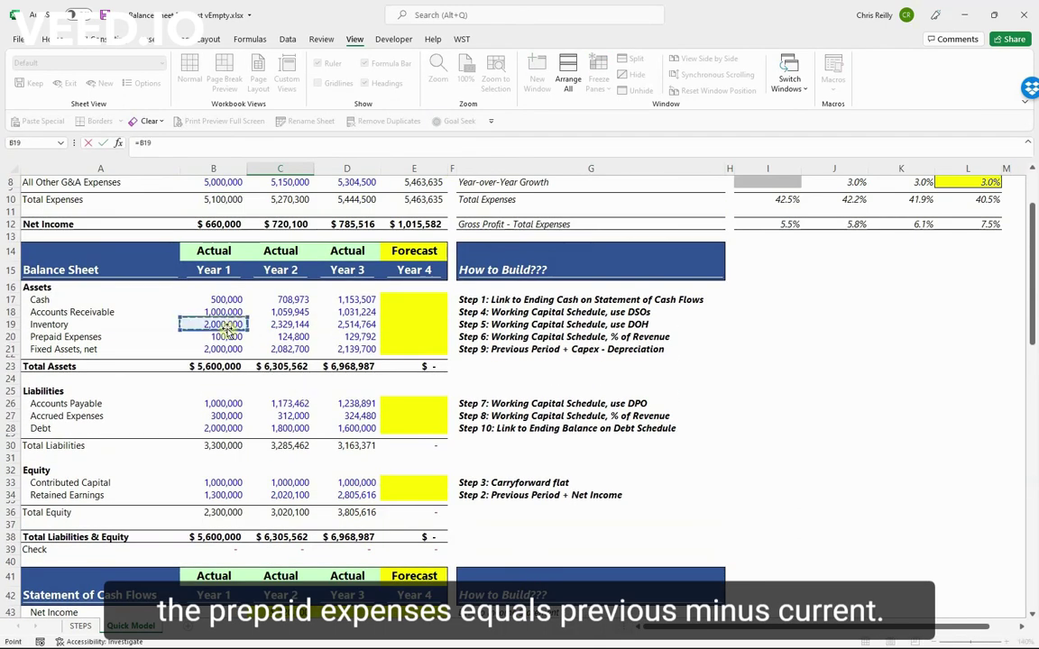
type("-")
left_click(280, 324)
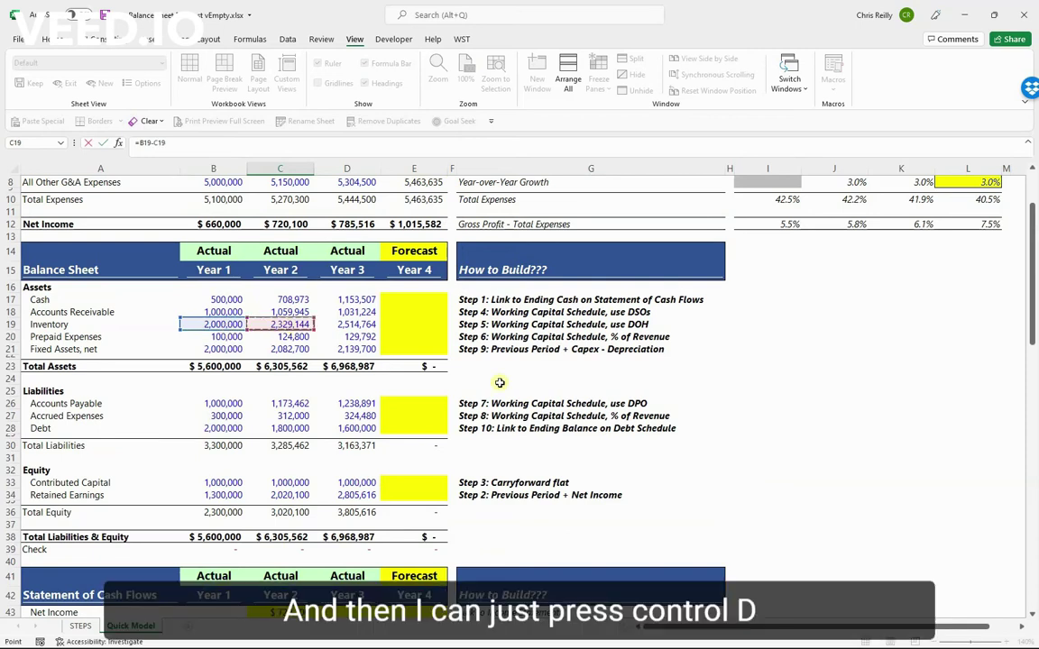
key("Return")
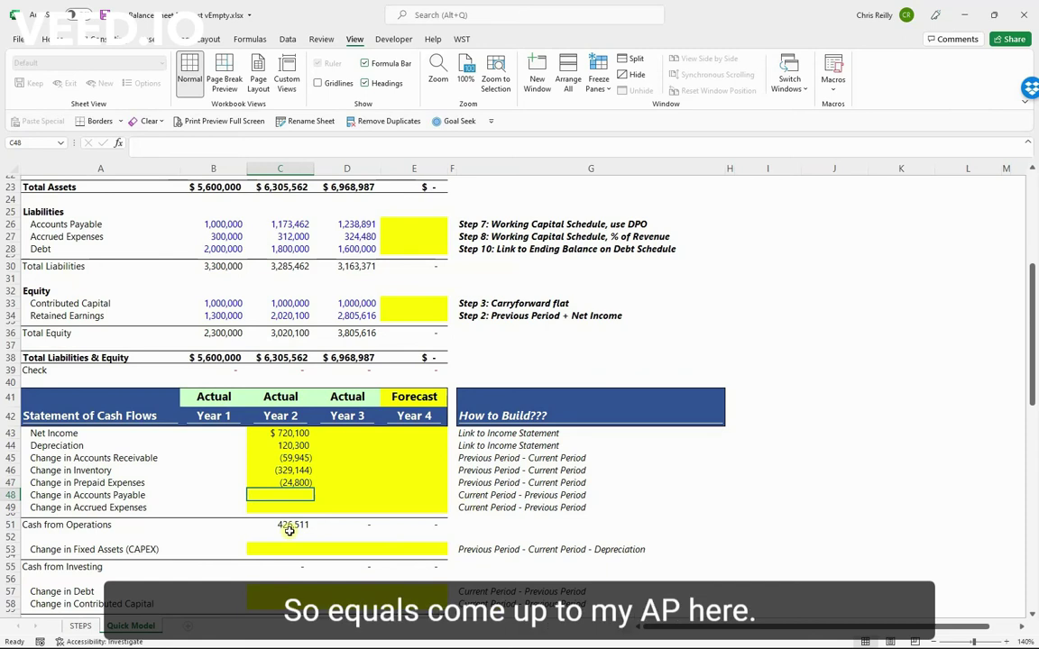
Calculate the Year 2 Change in Accounts Payable as the Year 2 balance minus the Year 1 balance, =C26-B26
type("=")
scroll(289, 528, "up", 3)
left_click(294, 349)
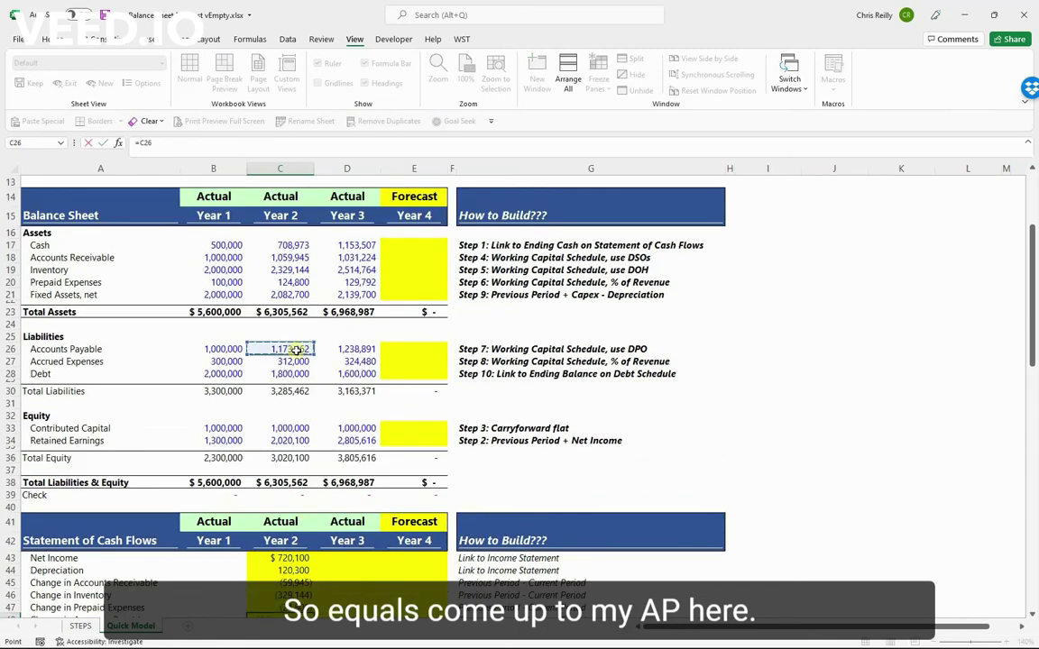
type("-")
left_click(224, 347)
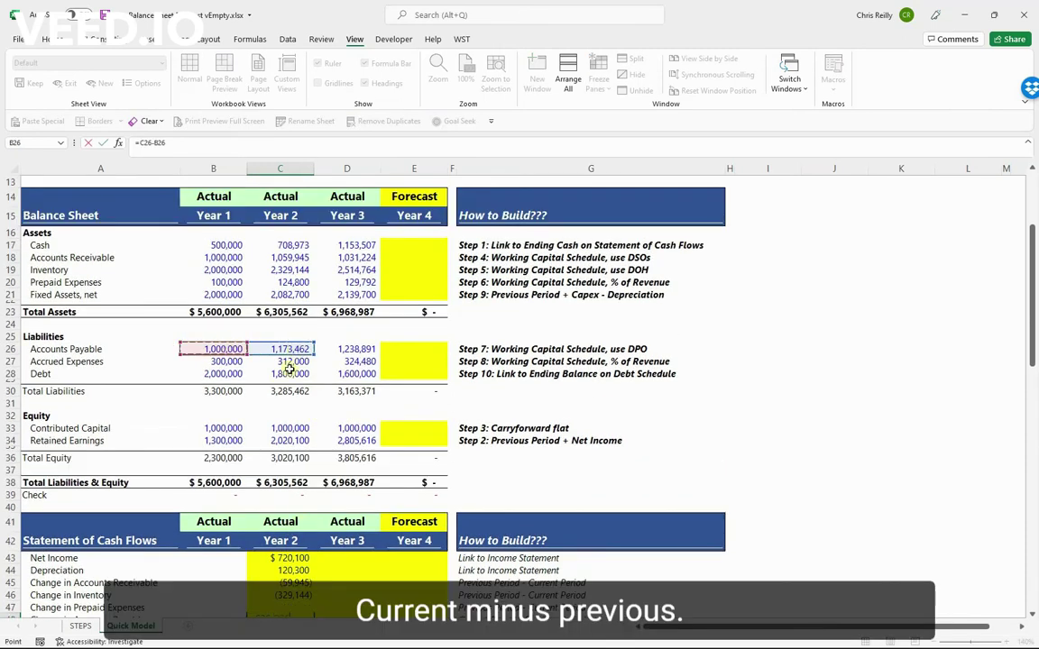
key("Return")
Calculate the Year 2 Change in Accrued Expenses as the Year 2 balance minus the Year 1 balance, =C27-B27
type("=")
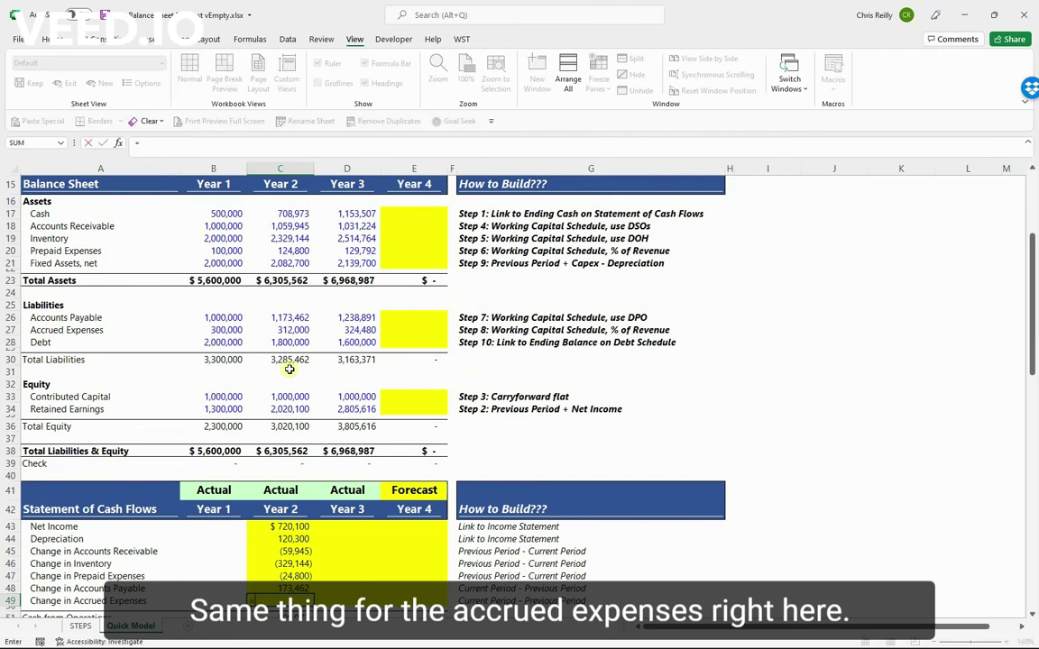
left_click(278, 332)
type("-")
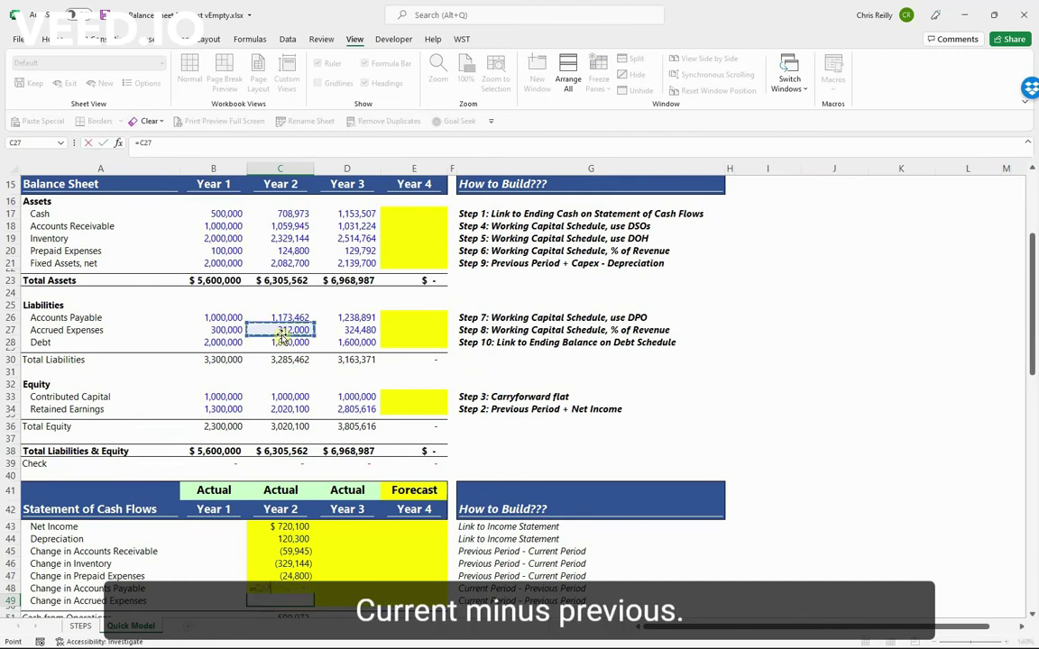
left_click(225, 330)
key("Return")
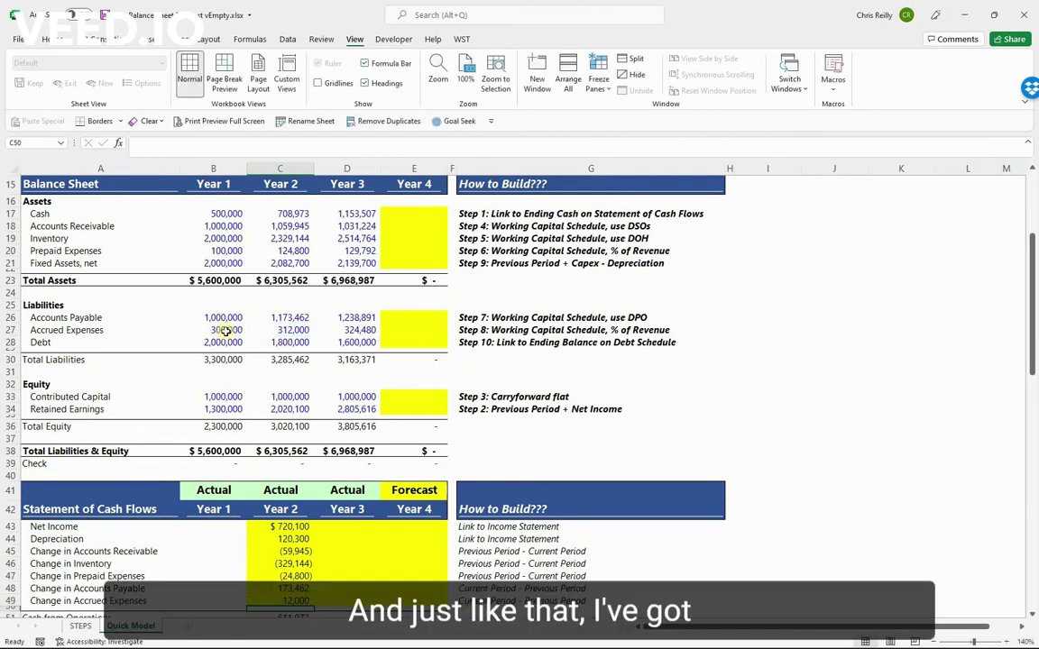
Check the Year 2 Cash from Operations total on the Statement of Cash Flows
scroll(334, 425, "down", 3)
scroll(334, 426, "down", 1)
left_click(292, 474)
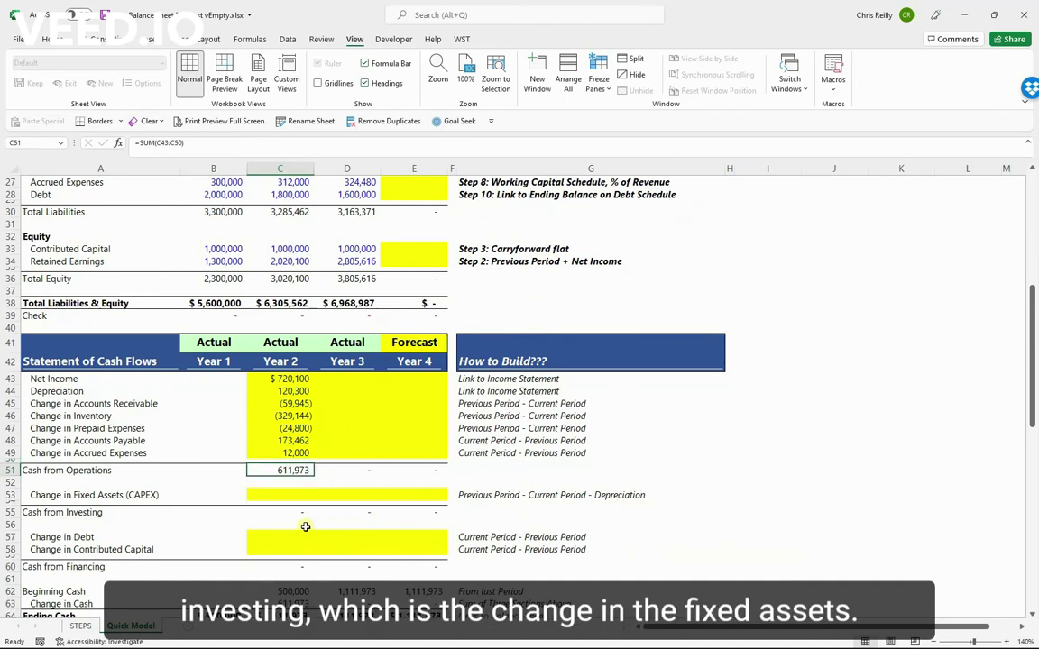
Review the Year 1 to Year 3 balances of Fixed Assets, net on the Balance Sheet for the CAPEX calculation
left_click_drag(279, 495, 282, 502)
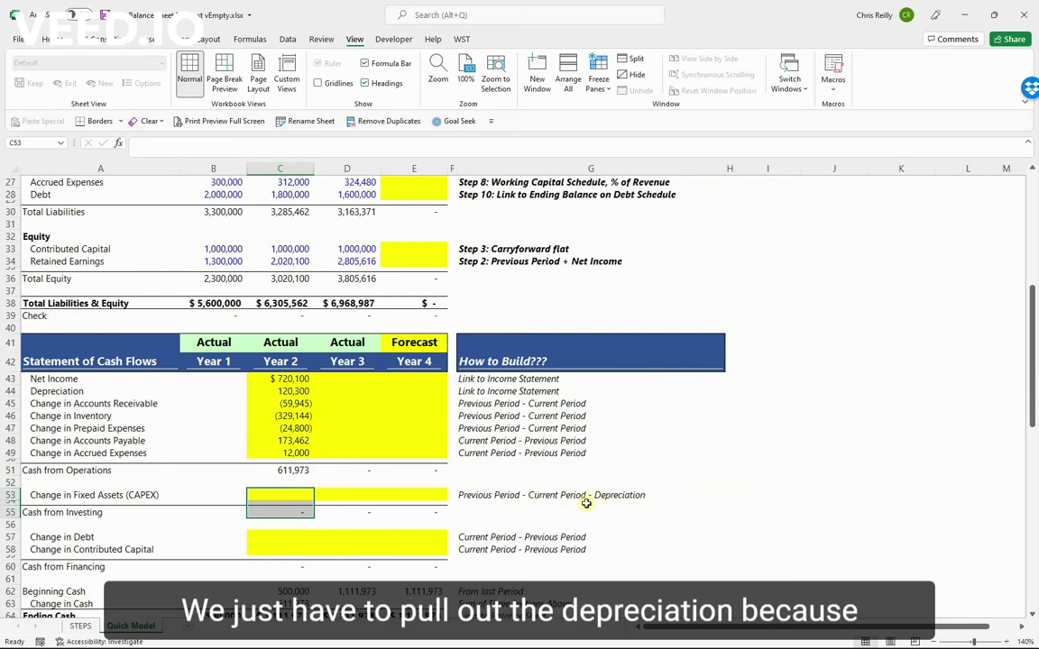
scroll(550, 505, "up", 5)
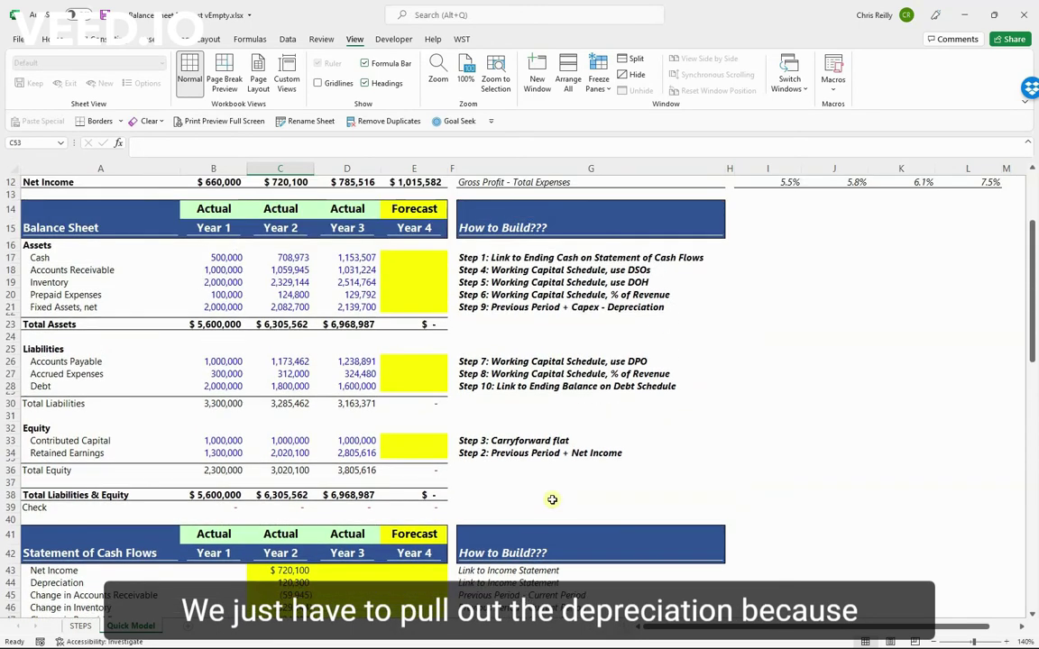
left_click(106, 308)
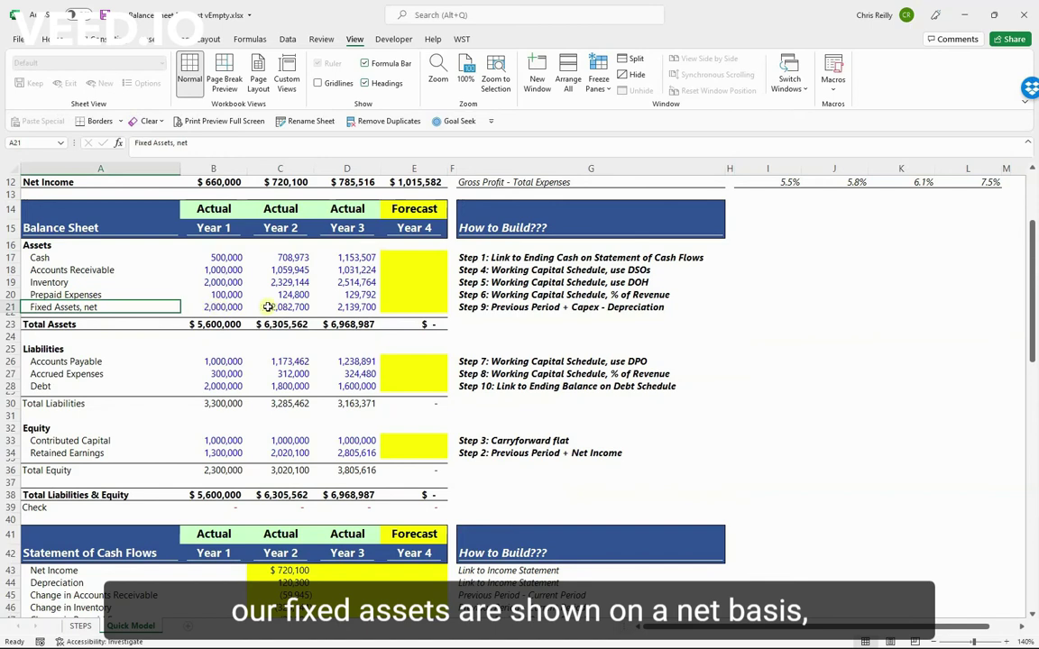
left_click_drag(217, 308, 349, 306)
scroll(317, 412, "down", 3)
scroll(318, 412, "down", 4)
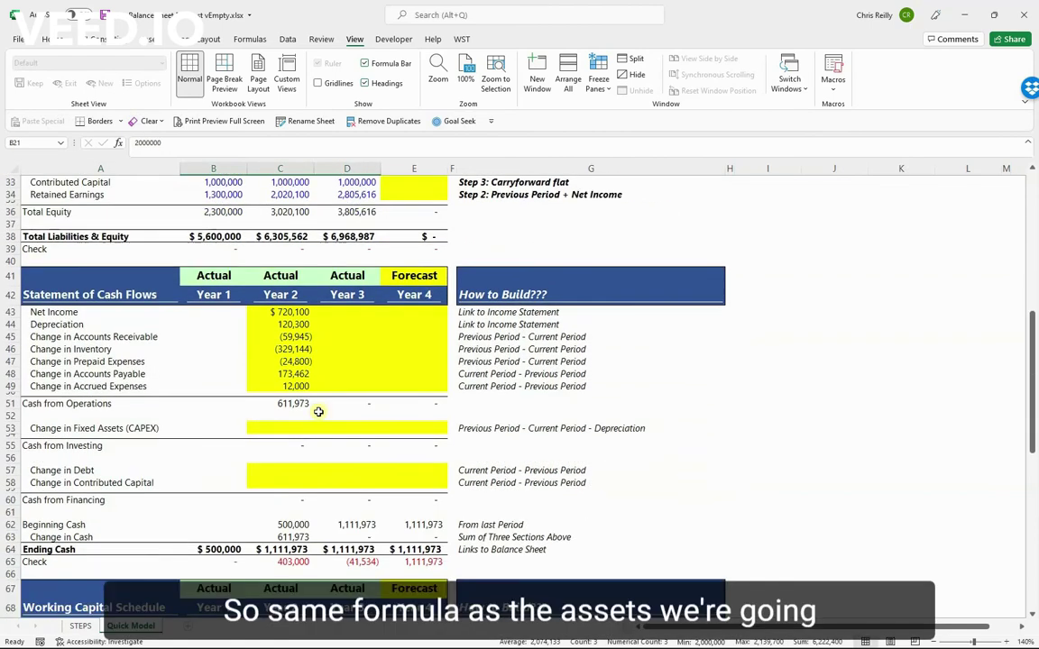
Calculate the Year 2 Change in Fixed Assets (CAPEX) as previous period minus current period minus depreciation, =(B21-C21)-C7
left_click(279, 428)
type("=(")
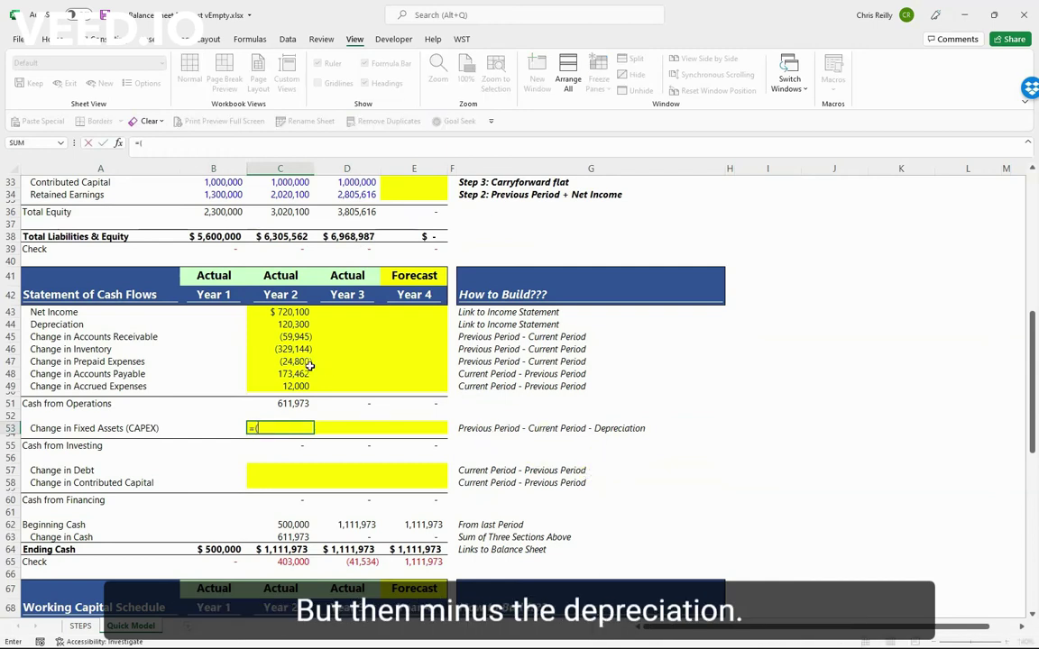
scroll(309, 364, "up", 8)
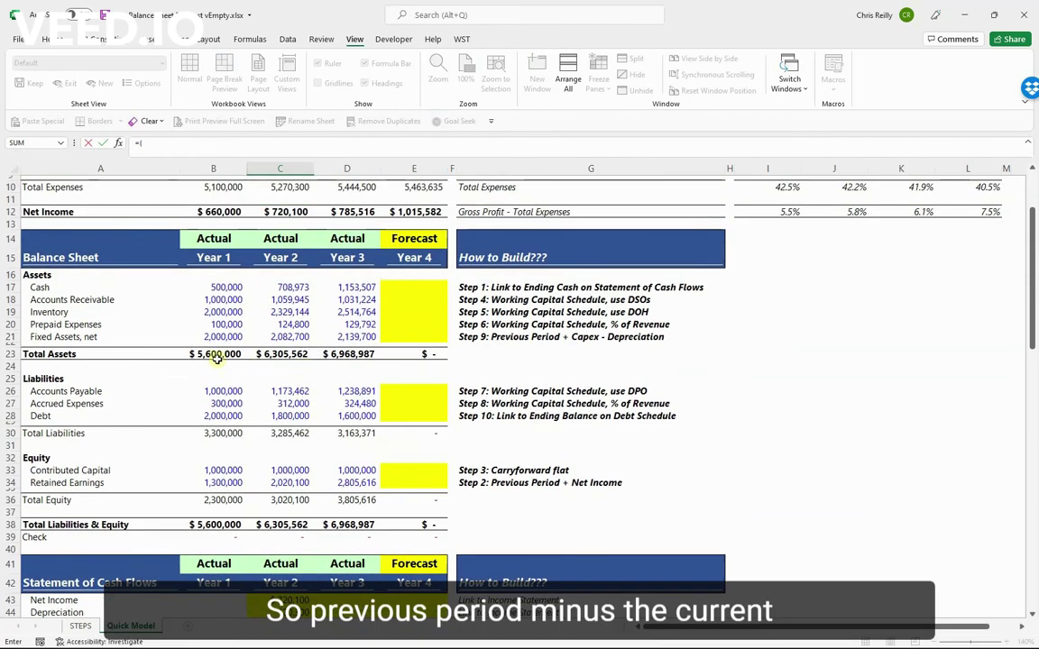
left_click(214, 336)
type("-")
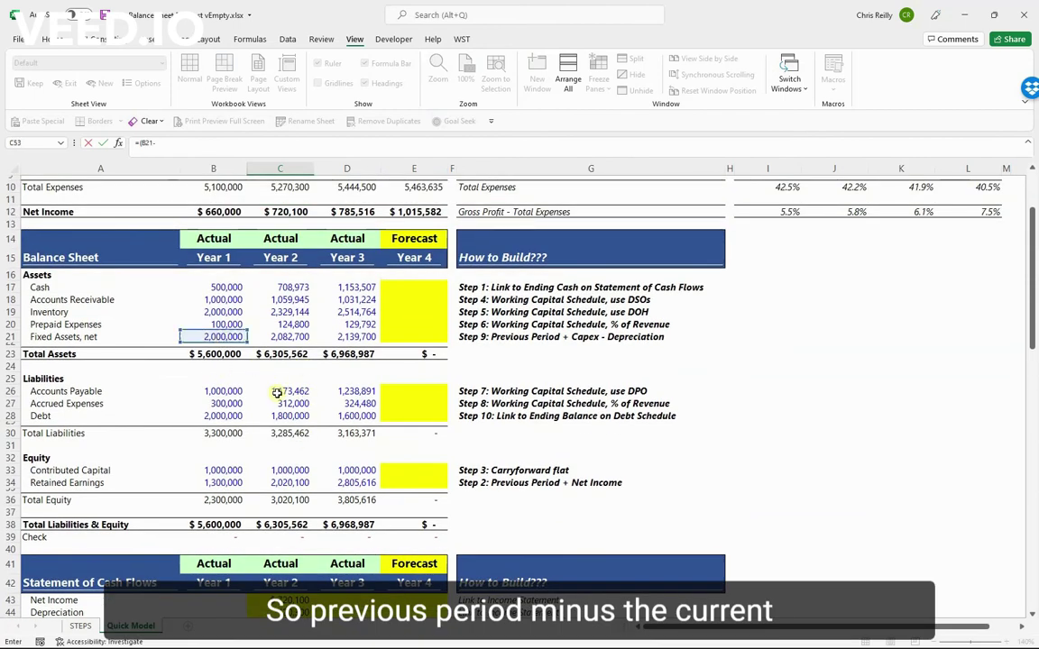
left_click(283, 336)
type(")")
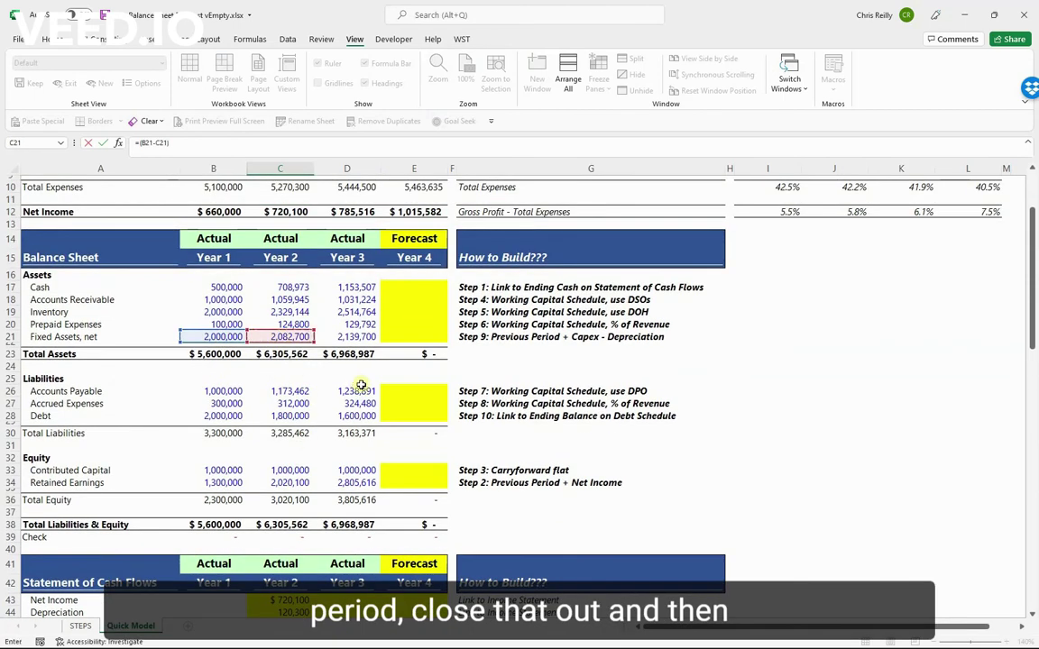
type("-")
scroll(263, 299, "up", 3)
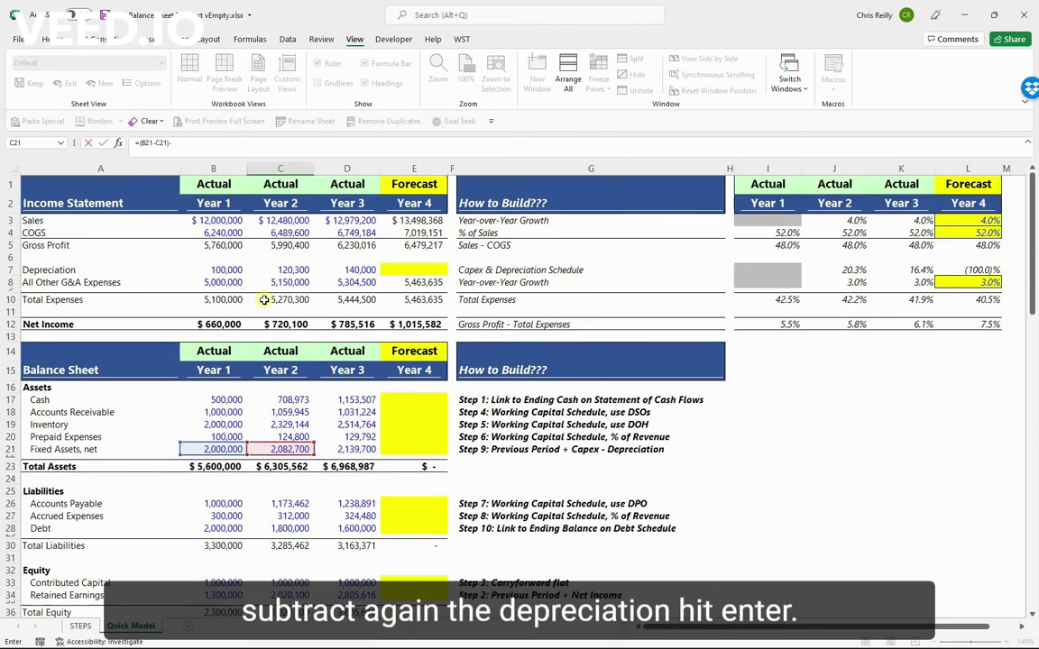
left_click(287, 270)
key("Return")
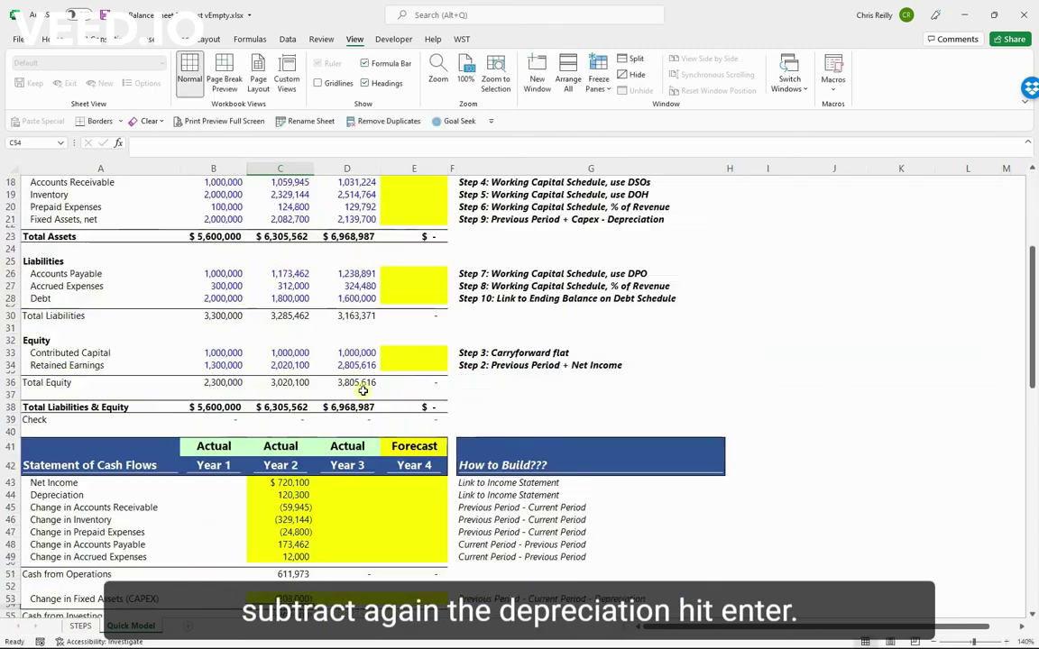
scroll(352, 415, "down", 6)
left_click(291, 397)
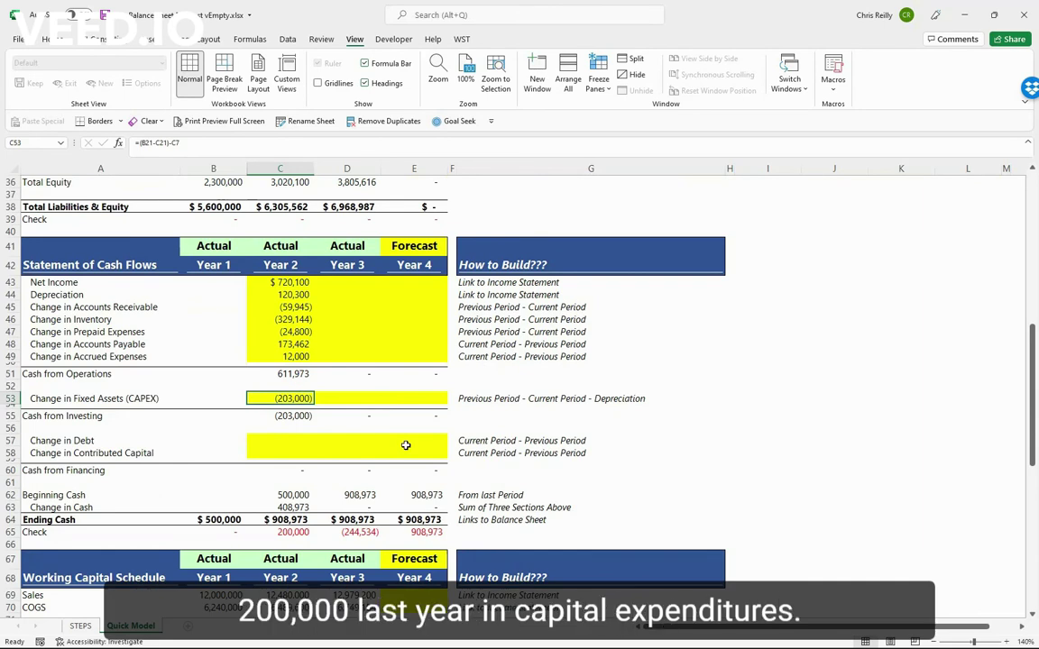
Calculate the Year 2 Change in Debt as the Year 2 balance minus the Year 1 balance, =C28-B28
left_click(88, 441)
left_click(90, 451)
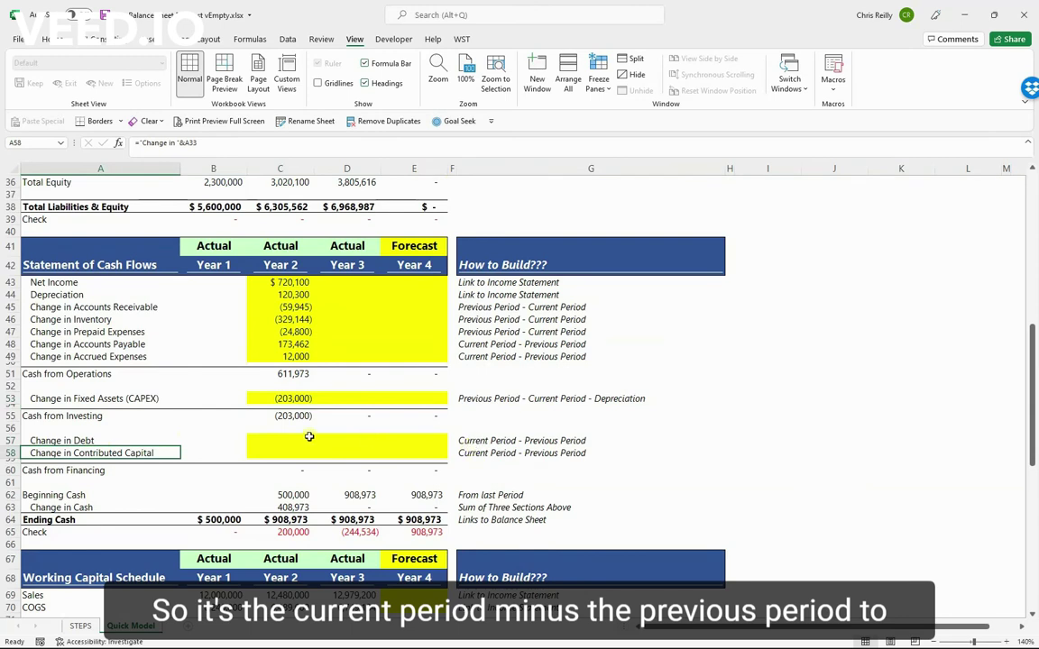
left_click(282, 438)
type("=")
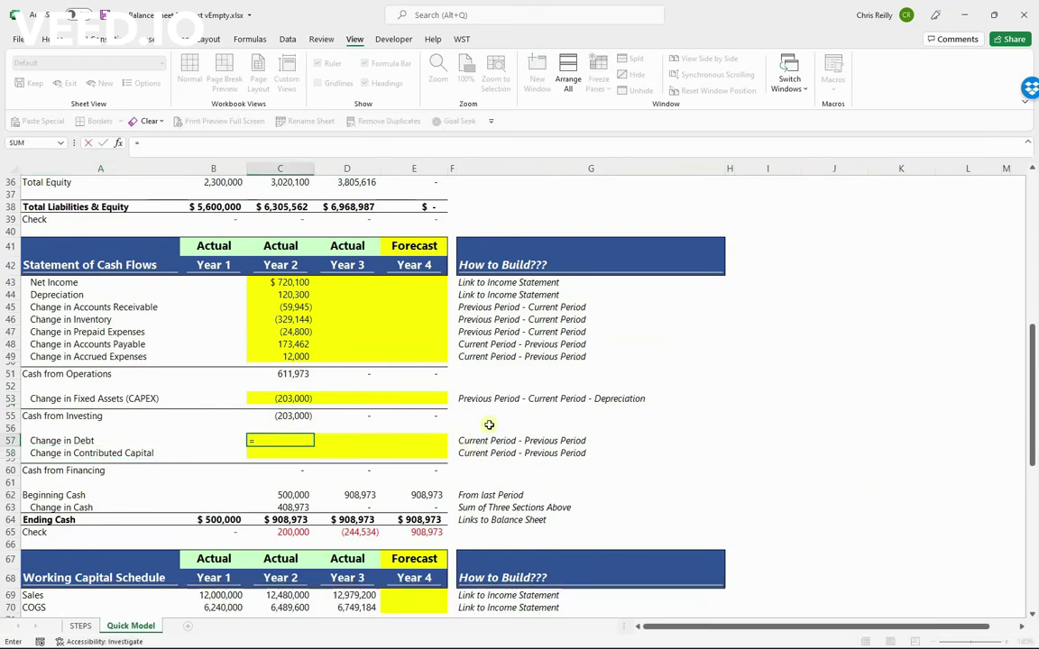
scroll(406, 360, "up", 4)
scroll(346, 392, "up", 1)
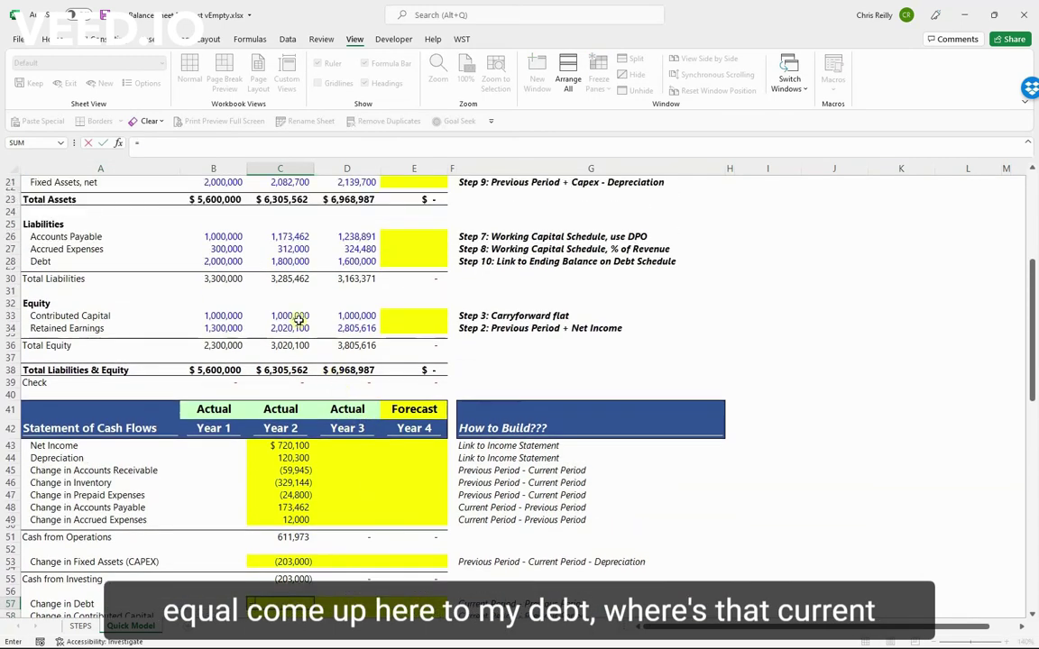
left_click(285, 261)
type("-")
left_click(221, 262)
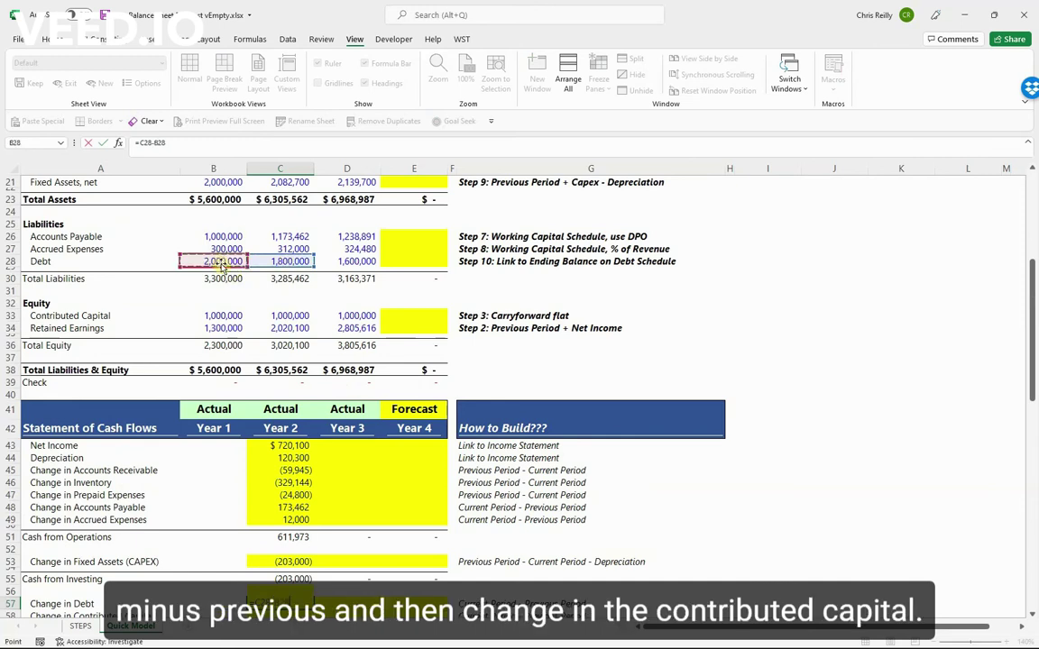
key("Return")
Calculate the Year 2 Change in Contributed Capital as the Year 2 balance minus the Year 1 balance, =C33-B33
scroll(273, 382, "down", 3)
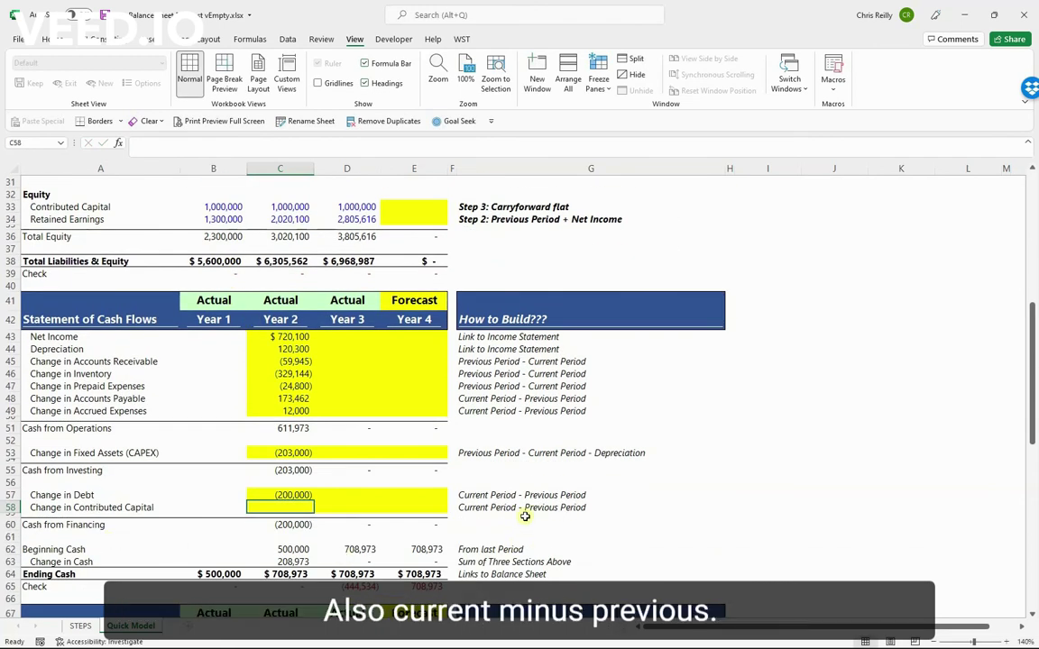
type("=")
scroll(295, 307, "up", 3)
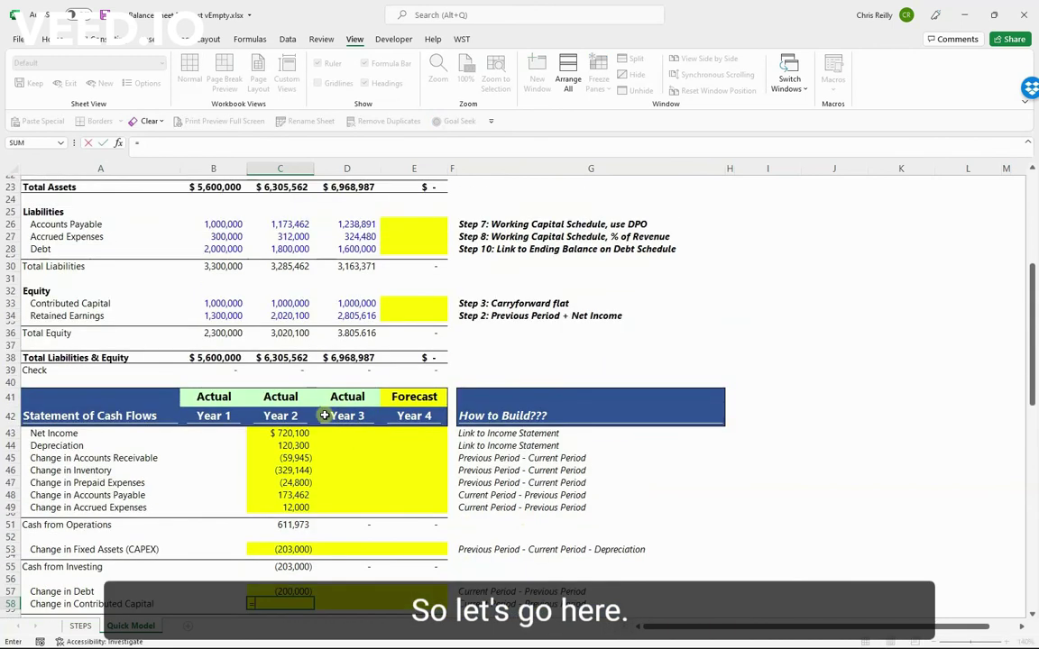
left_click(295, 306)
type("-")
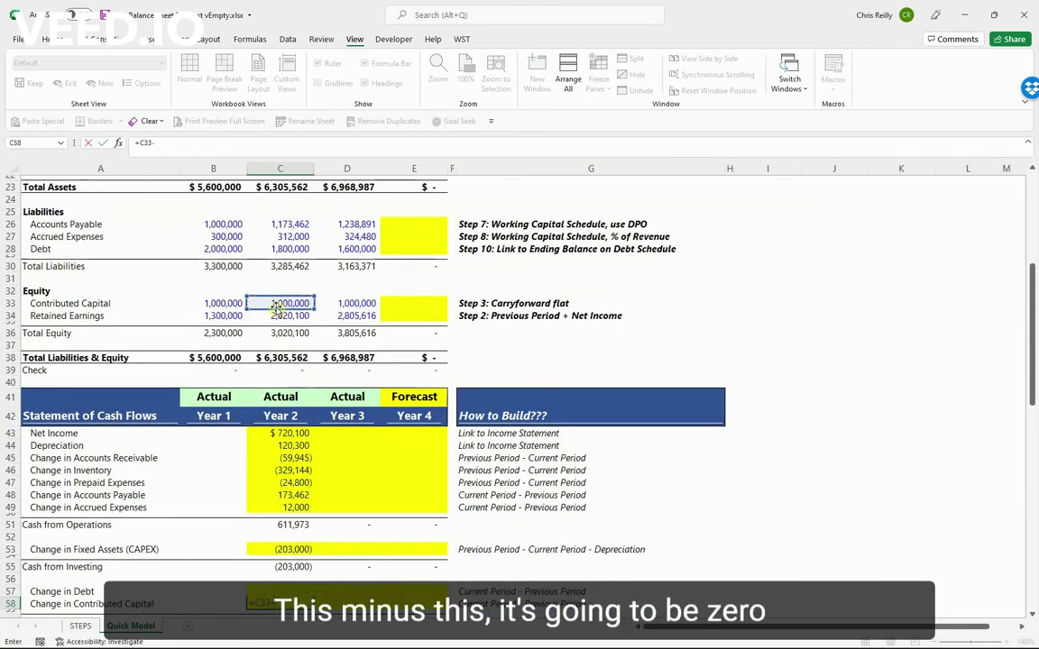
left_click(231, 304)
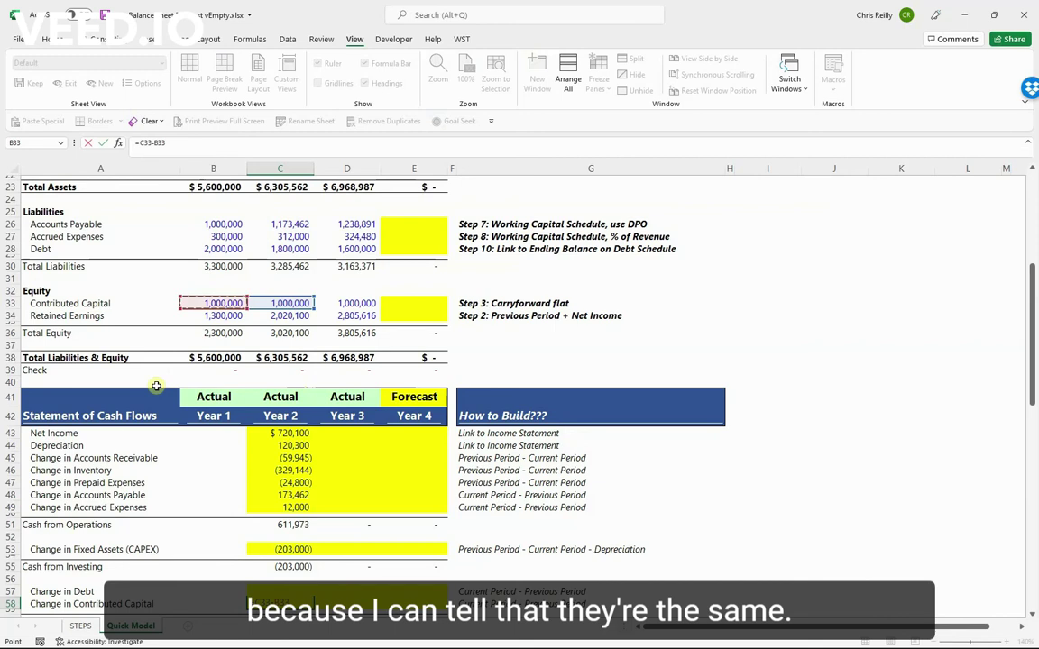
key("Return")
Compare the Year 2 Ending Cash on the Statement of Cash Flows with Year 2 Cash on the Balance Sheet
scroll(157, 387, "down", 4)
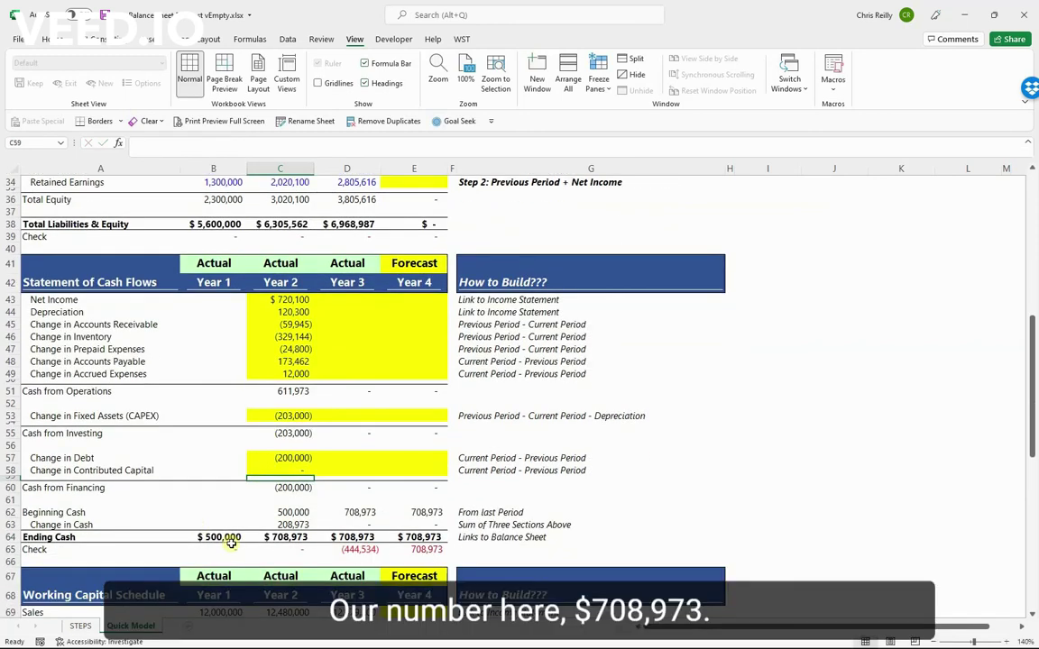
left_click(260, 537)
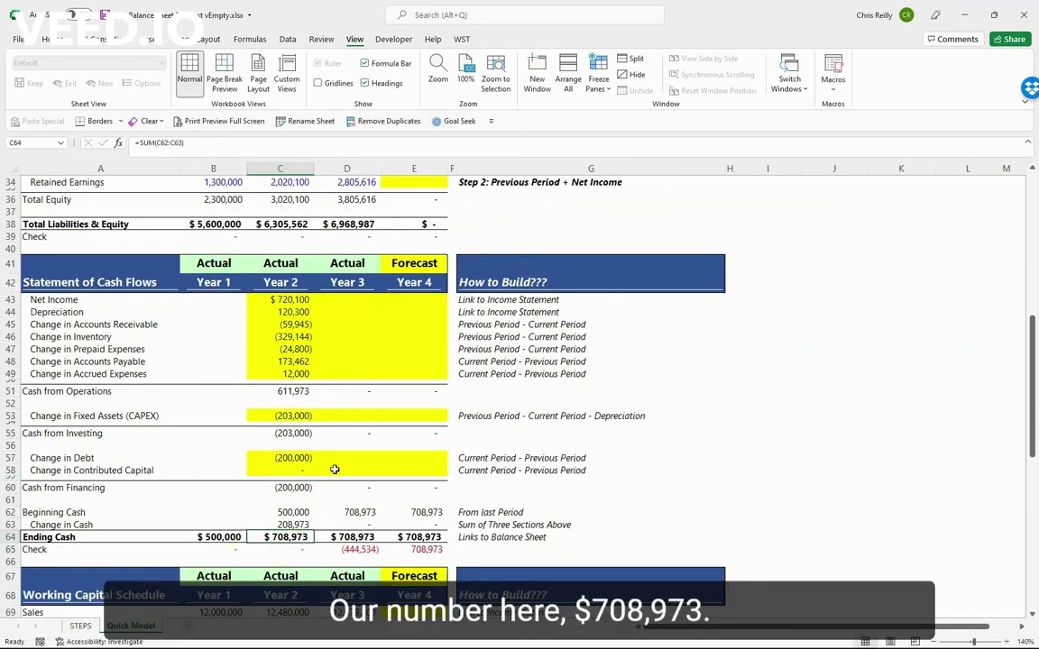
scroll(308, 522, "up", 7)
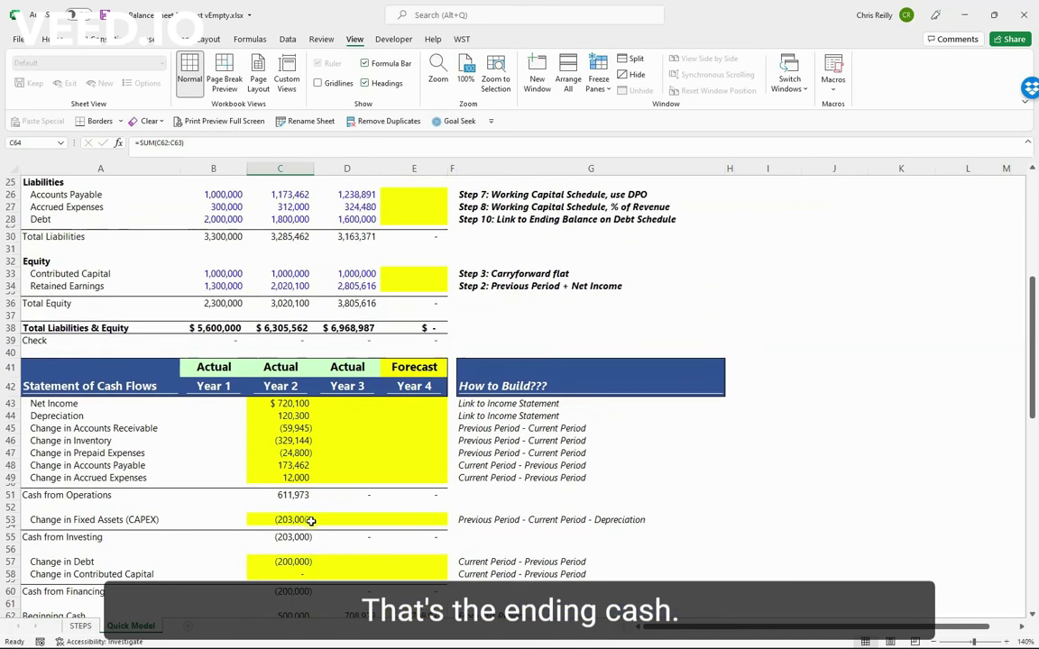
scroll(310, 522, "up", 2)
left_click(283, 311)
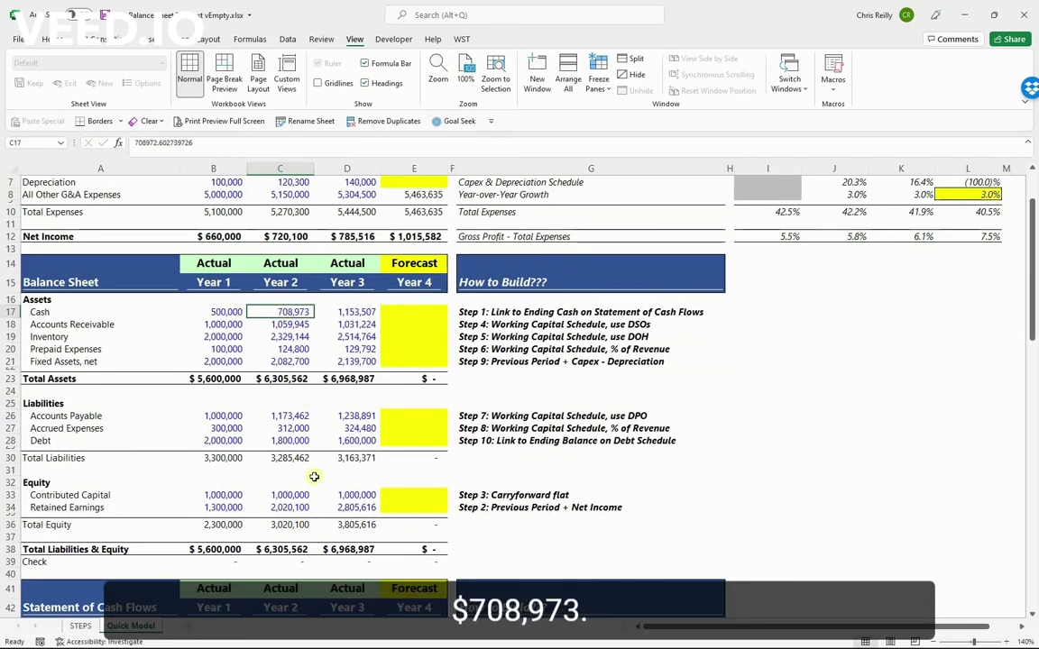
scroll(314, 477, "down", 10)
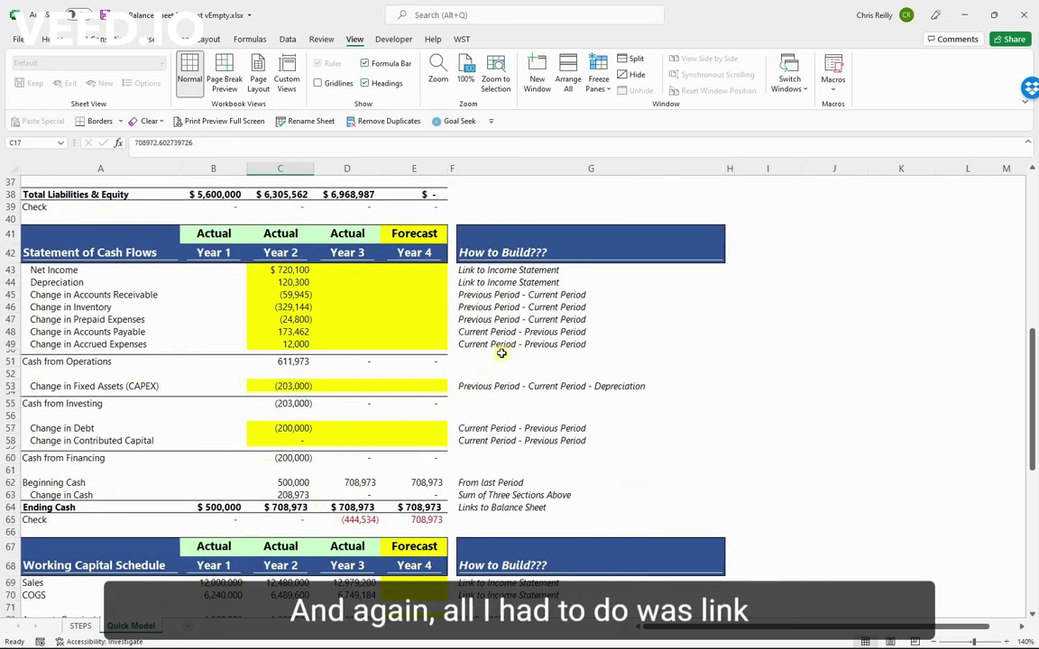
Fill the Year 2 cash flow formulas from Net Income through Change in Contributed Capital across into Year 3
left_click_drag(524, 269, 520, 438)
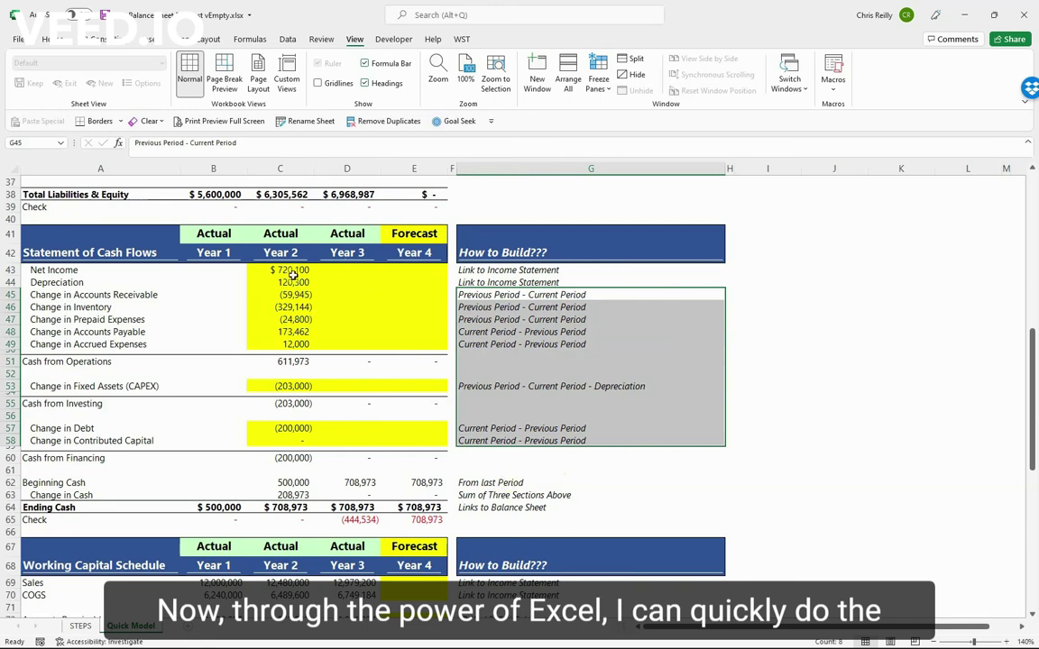
left_click_drag(290, 272, 353, 440)
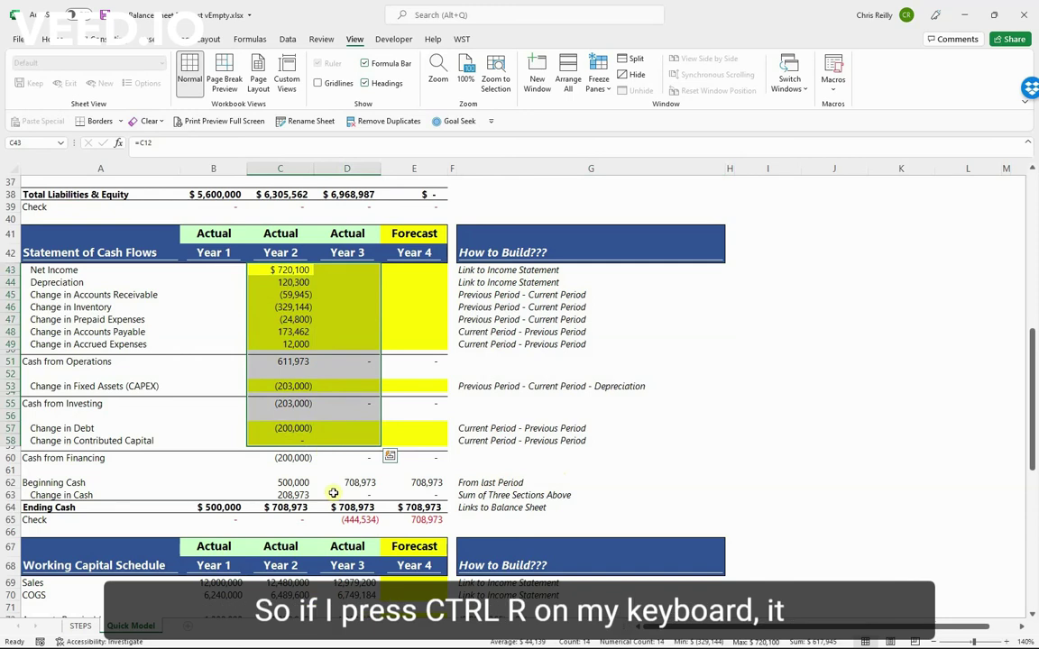
key("ctrl+r")
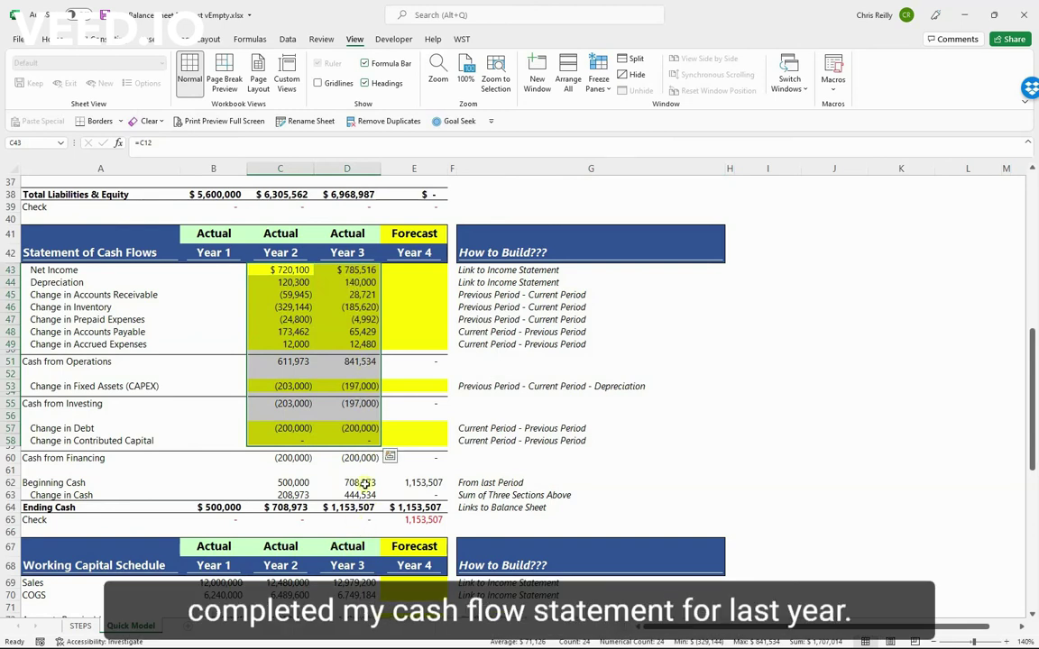
Compare the Year 3 Ending Cash on the Statement of Cash Flows with Year 3 Cash on the Balance Sheet
left_click(355, 509)
scroll(348, 516, "up", 10)
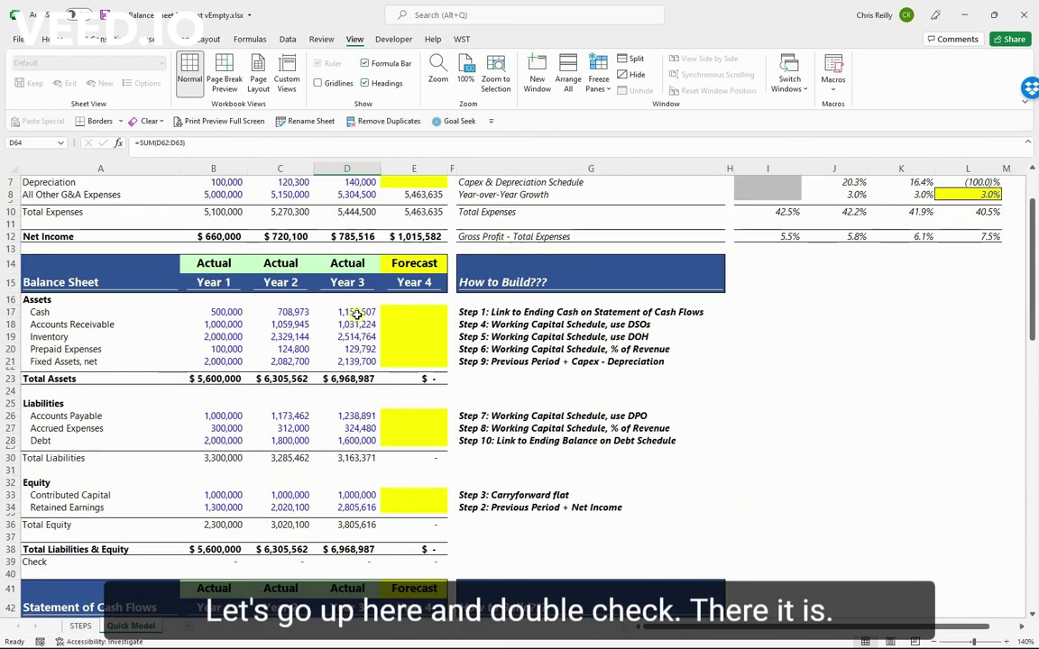
left_click(354, 312)
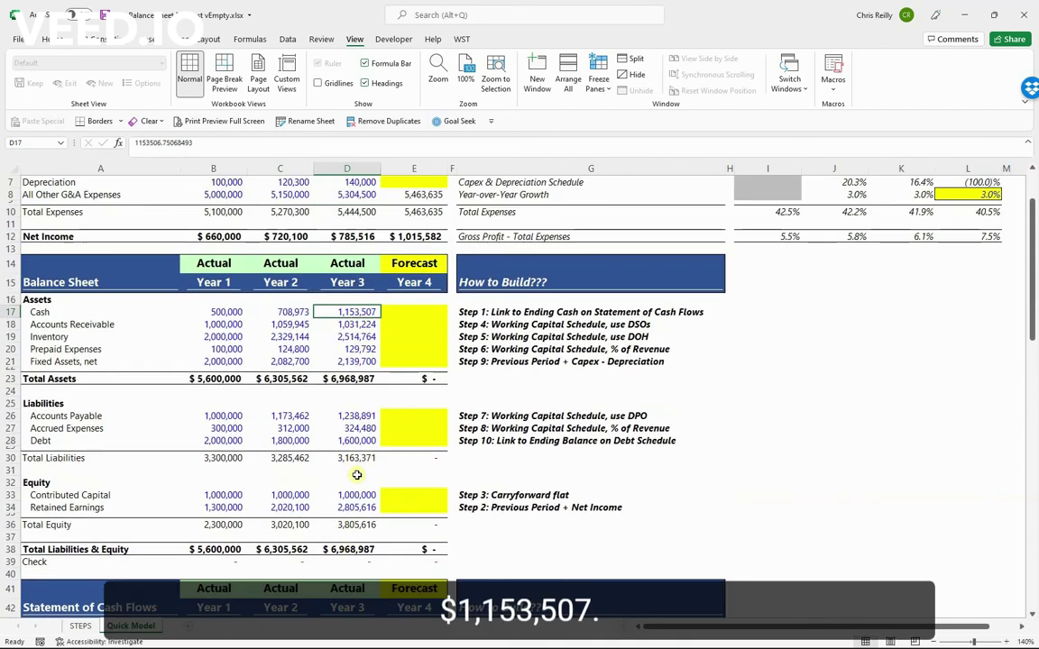
Fill the Year 3 cash flow formulas from Net Income through Change in Contributed Capital across into the Year 4 forecast
scroll(356, 488, "down", 8)
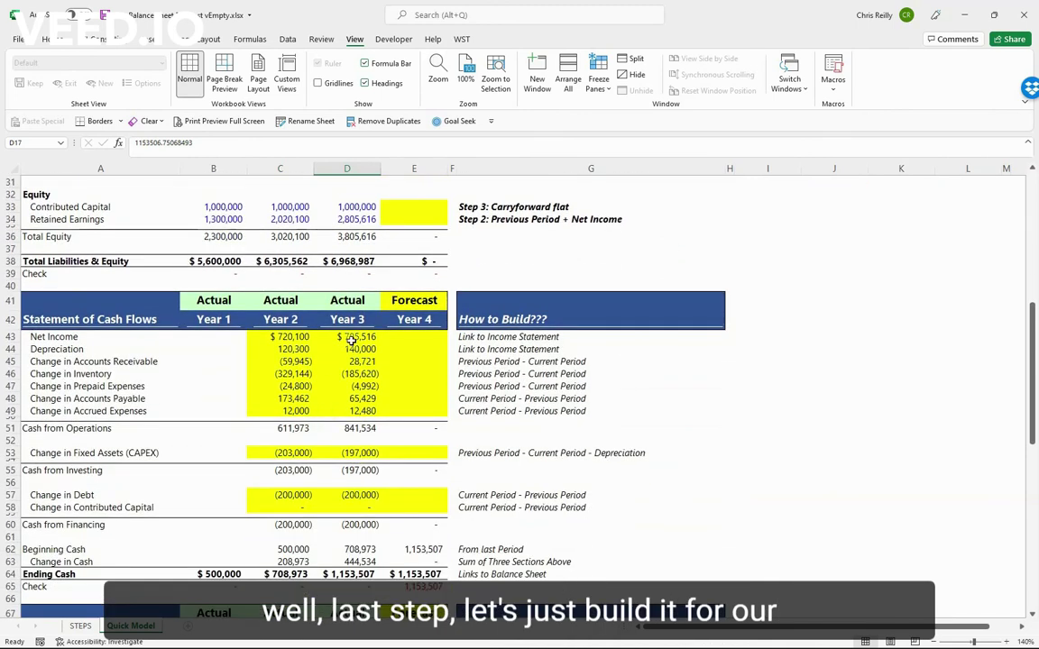
left_click_drag(351, 340, 408, 500)
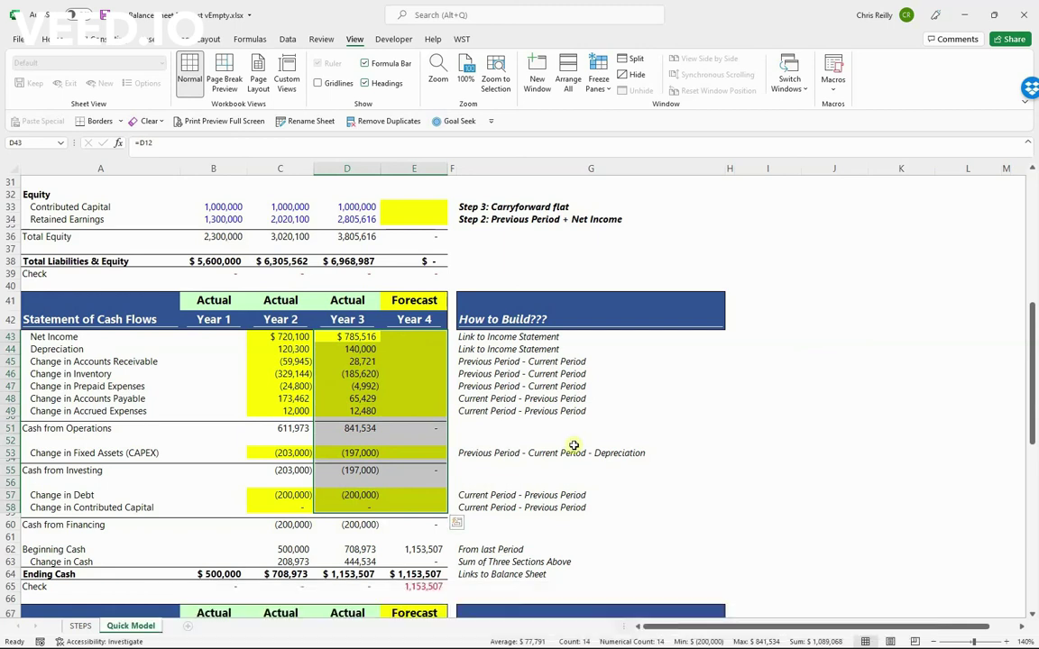
key("ctrl+r")
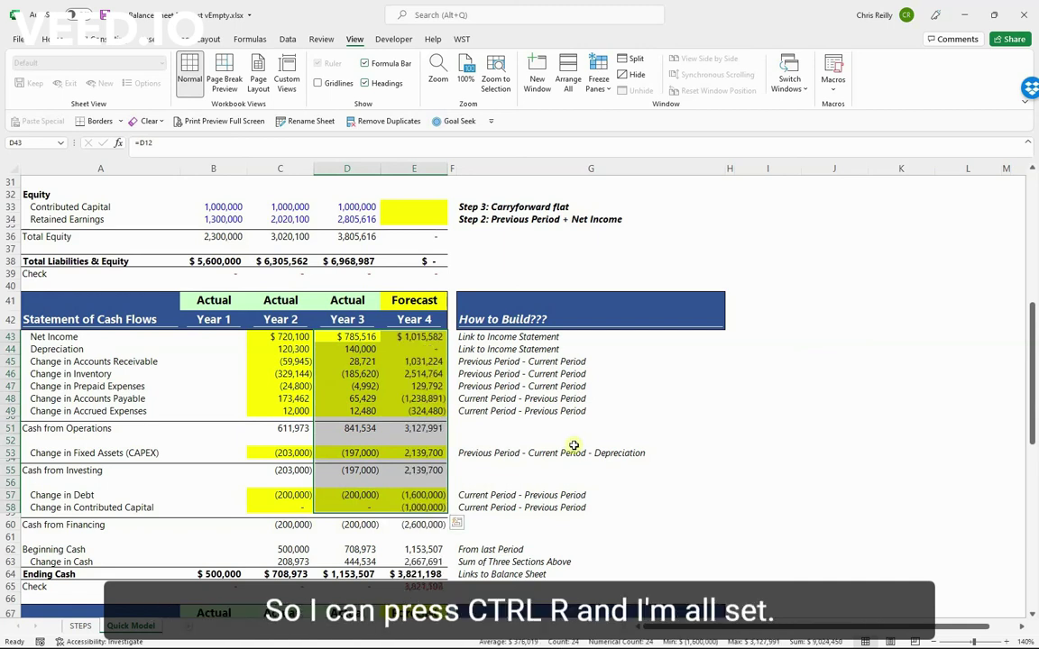
Examine the Year 4 Ending Cash and its Check against the Year 4 forecast cells on the Balance Sheet
scroll(573, 445, "down", 1)
left_click(431, 549)
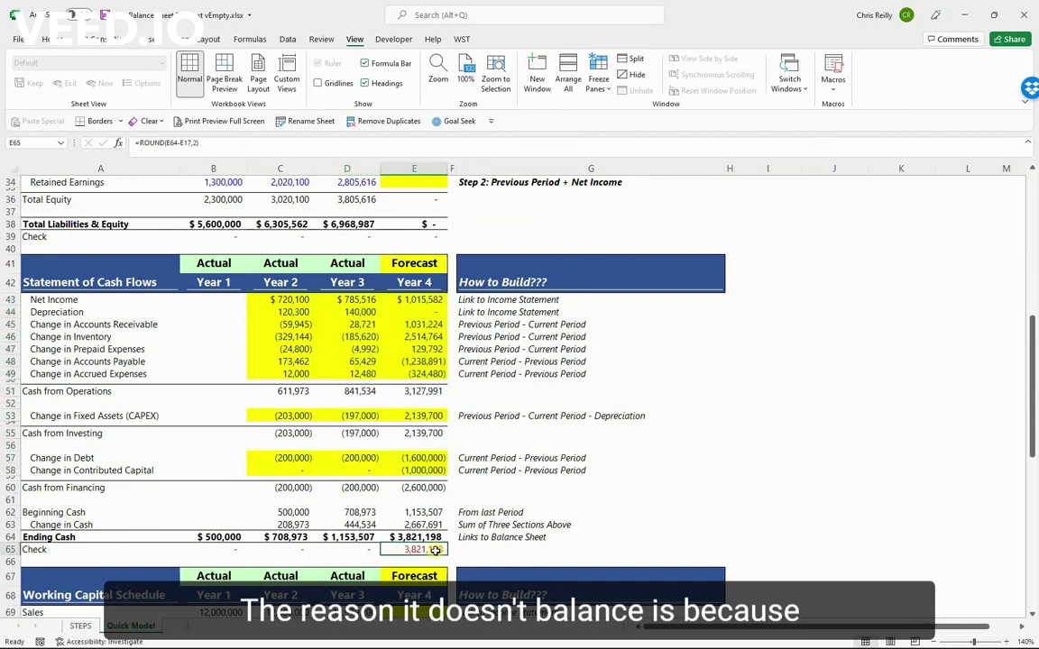
scroll(537, 512, "up", 8)
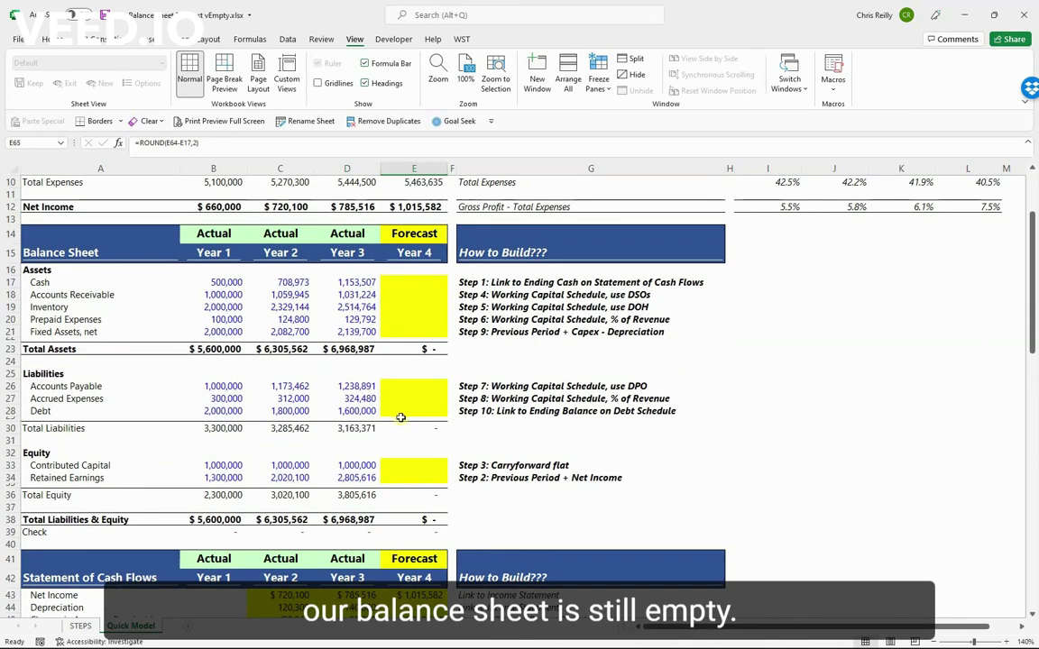
left_click_drag(399, 280, 413, 475)
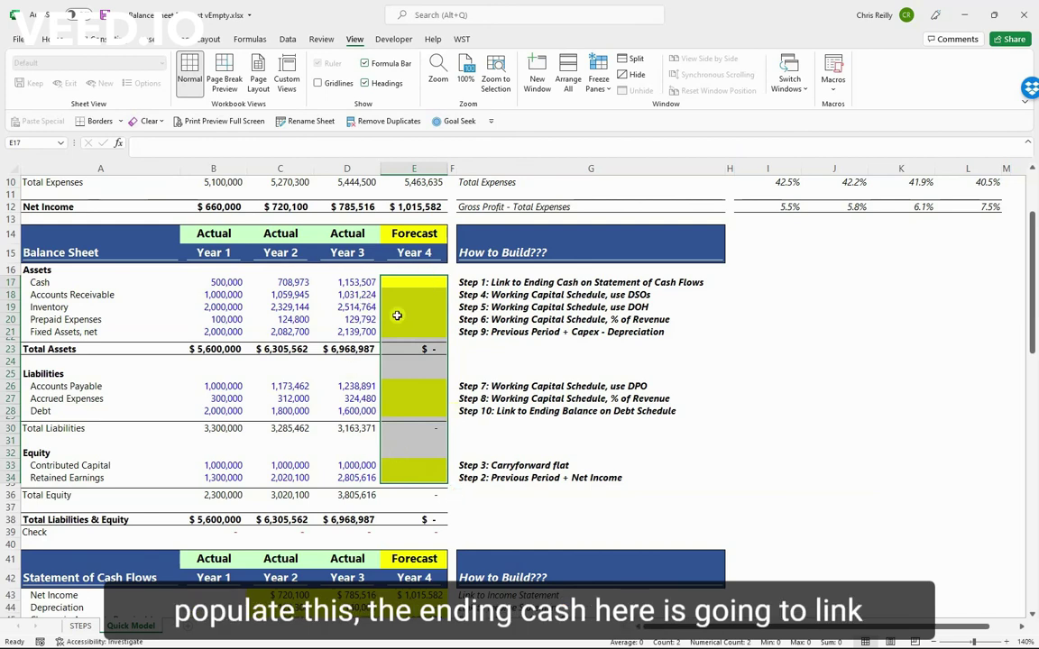
scroll(439, 375, "down", 5)
scroll(439, 375, "down", 3)
left_click(416, 536)
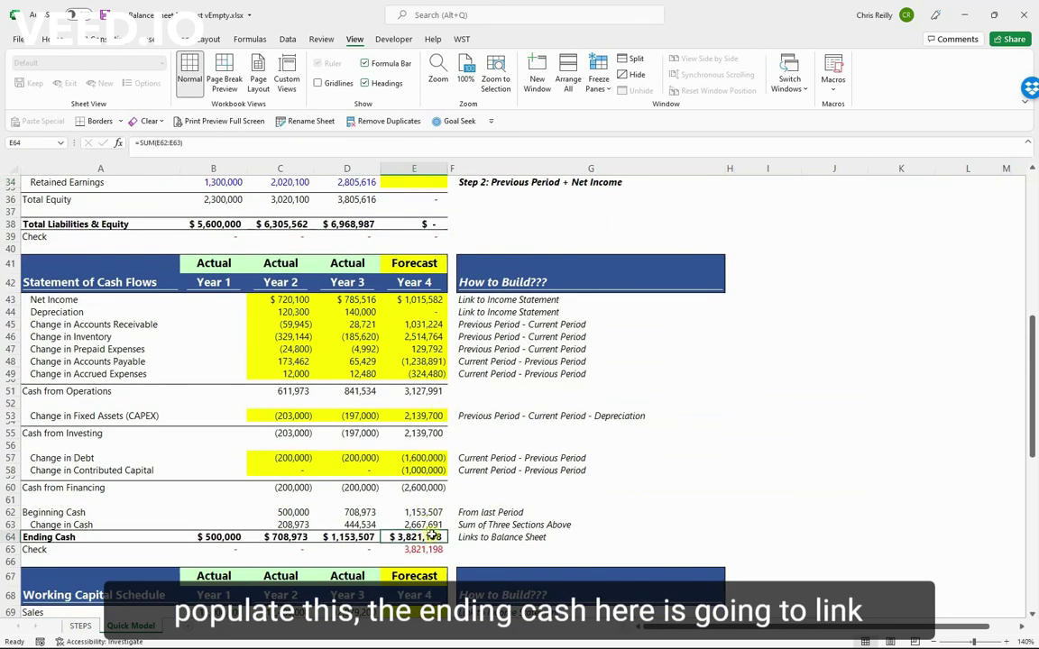
scroll(469, 504, "up", 7)
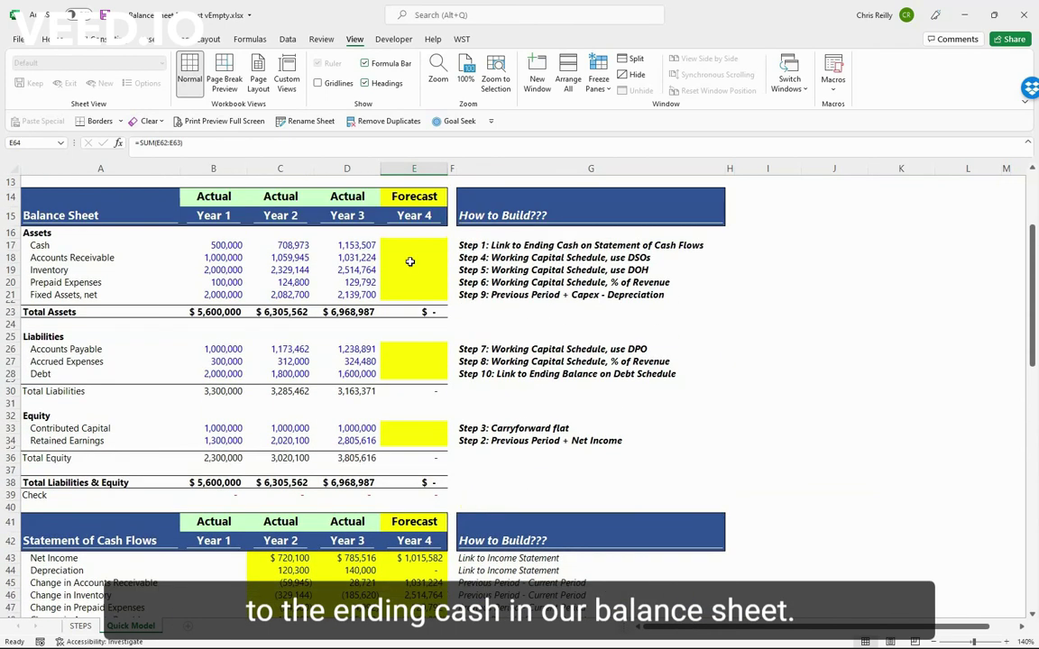
left_click(406, 248)
View the Working Capital Schedule below the Statement of Cash Flows
scroll(577, 324, "down", 5)
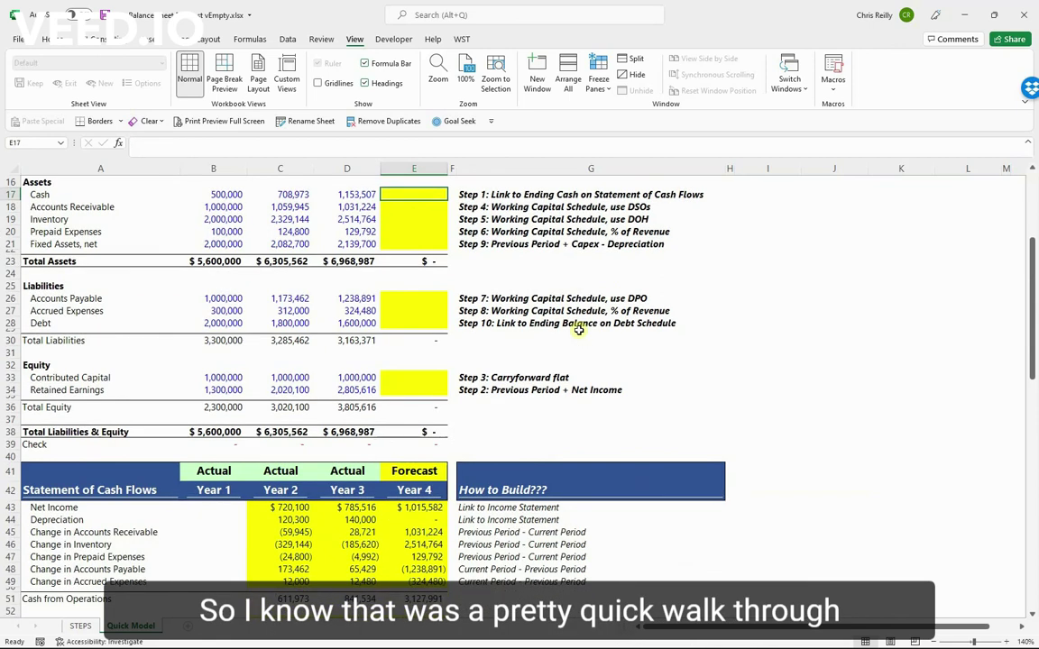
scroll(566, 433, "down", 2)
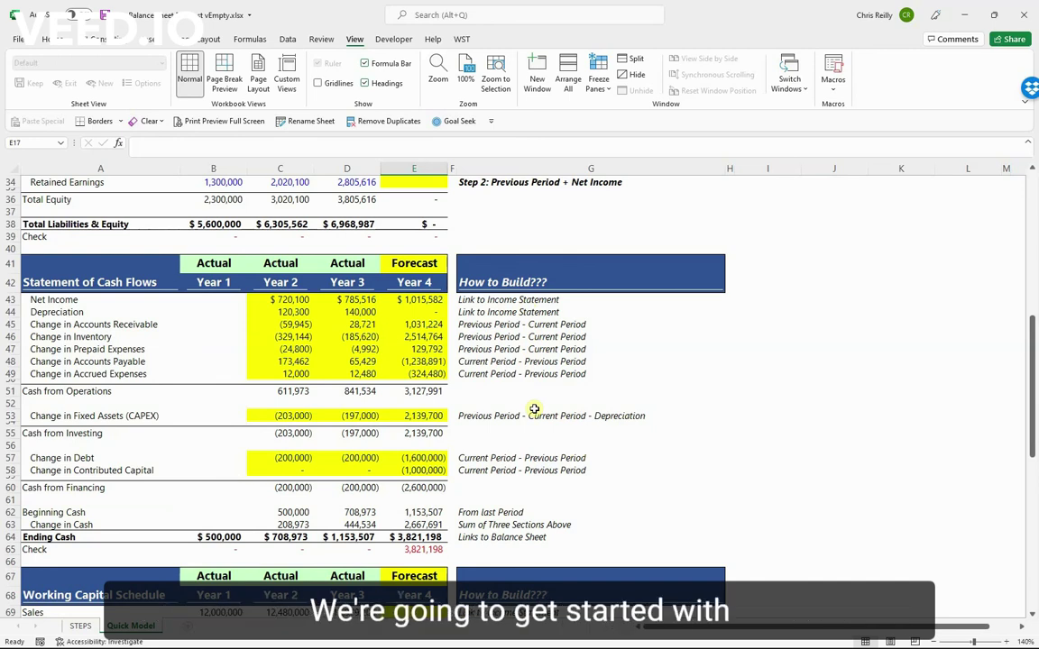
scroll(534, 410, "down", 7)
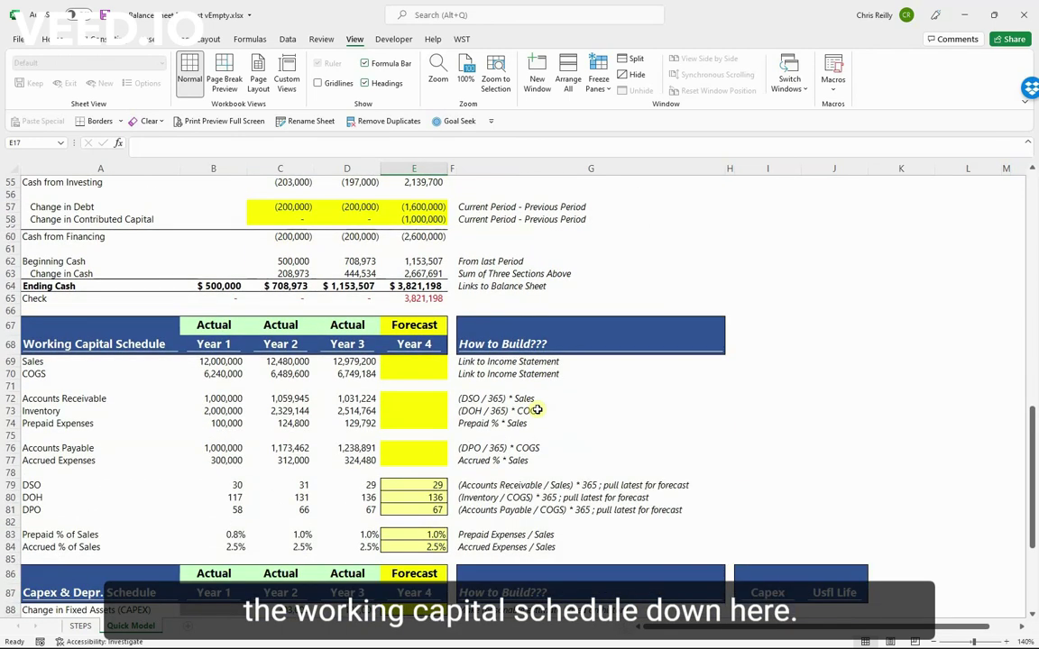